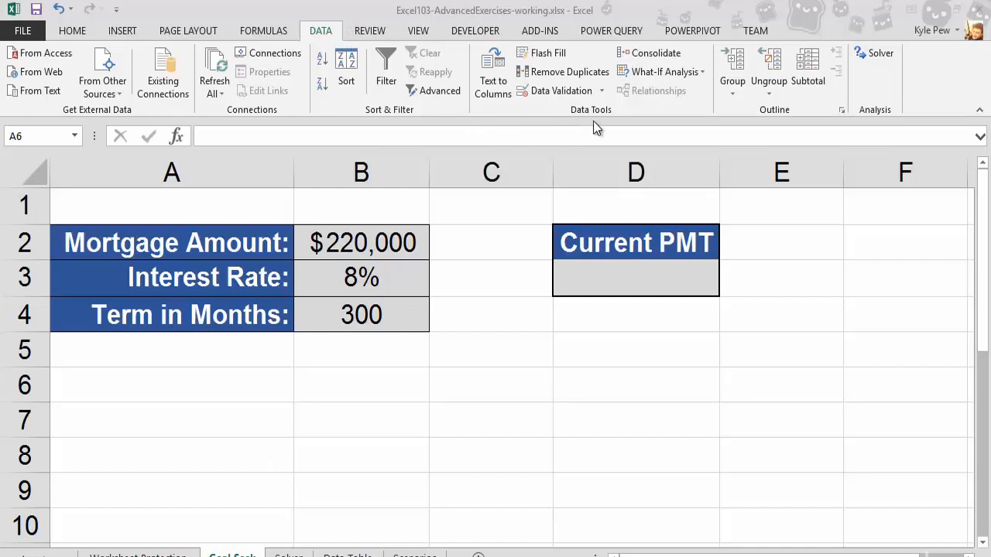
{"action": "left_click", "coordinate": [700, 71]}
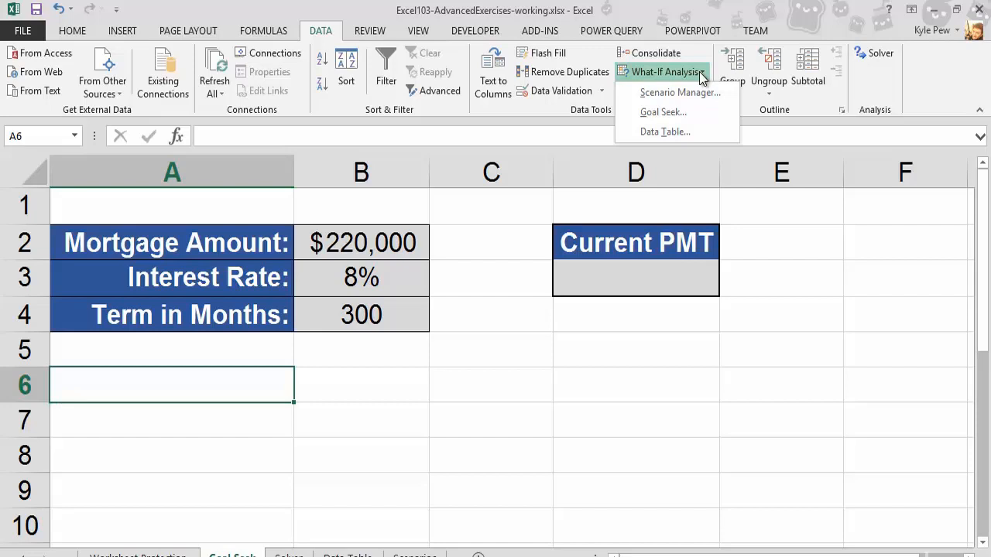
{"action": "left_click", "coordinate": [420, 357]}
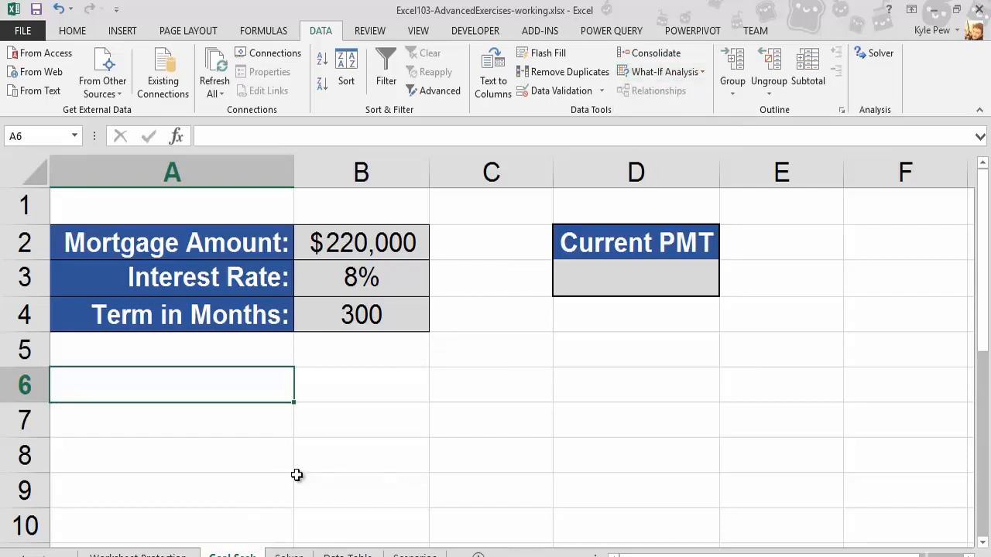
{"action": "left_click", "coordinate": [431, 393]}
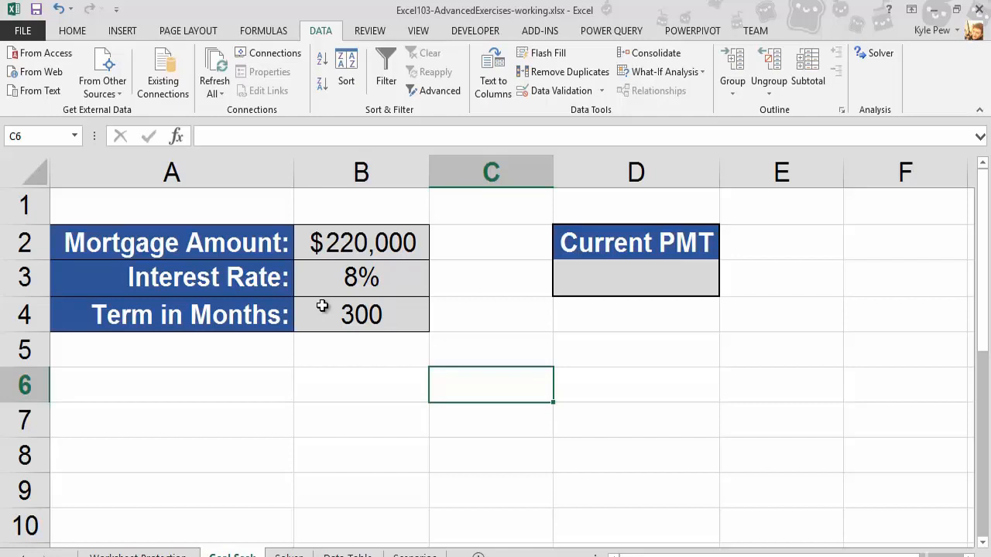
- Insert the PMT financial function into cell D3 under Current PMT
{"action": "left_click", "coordinate": [575, 287]}
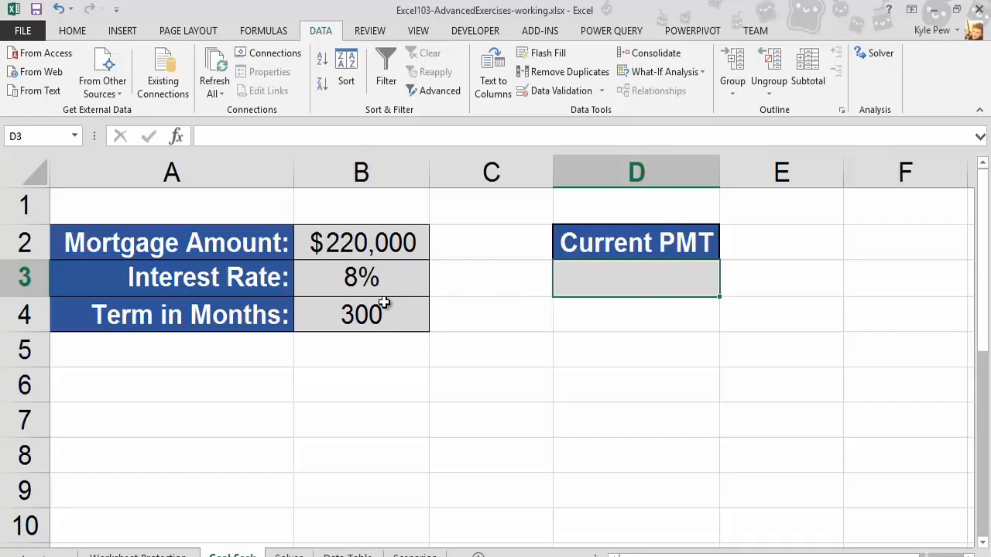
{"action": "left_click", "coordinate": [264, 32]}
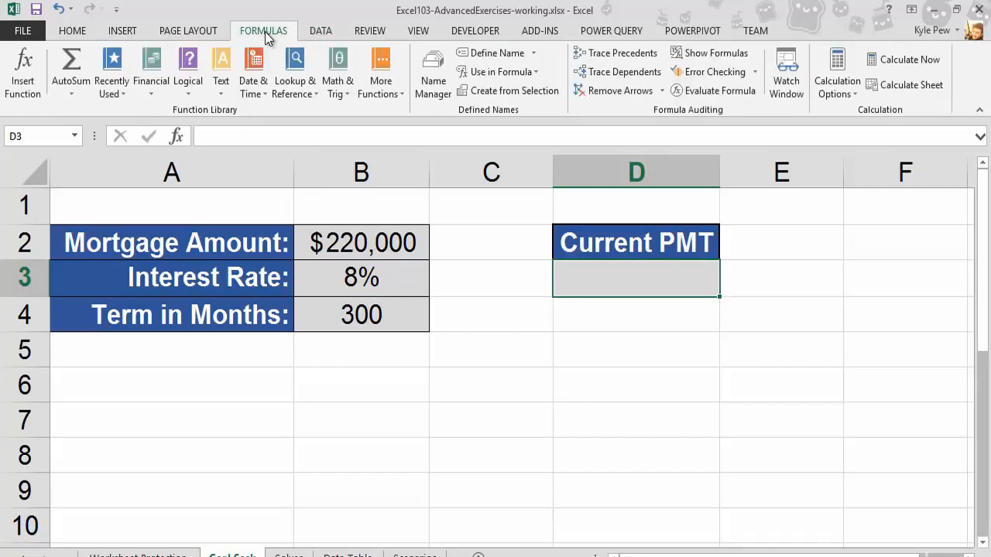
{"action": "left_click", "coordinate": [148, 93]}
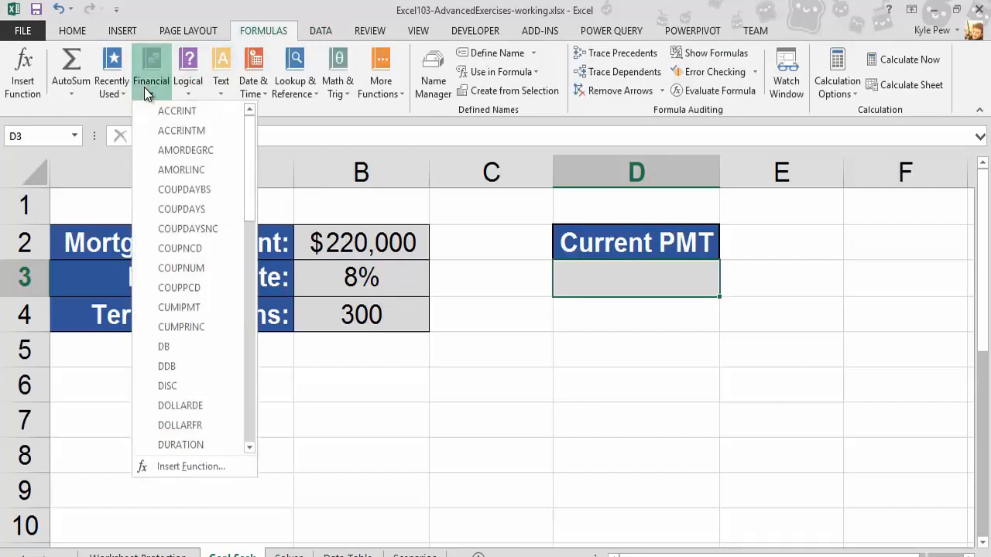
{"action": "scroll", "coordinate": [214, 380], "scroll_direction": "down", "scroll_amount": 5}
{"action": "scroll", "coordinate": [214, 382], "scroll_direction": "down", "scroll_amount": 3}
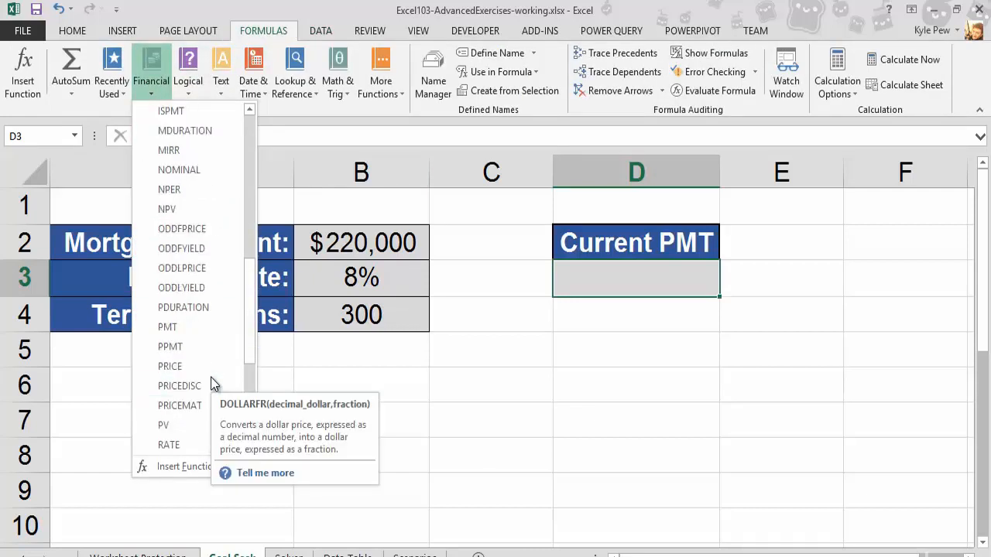
{"action": "left_click", "coordinate": [169, 328]}
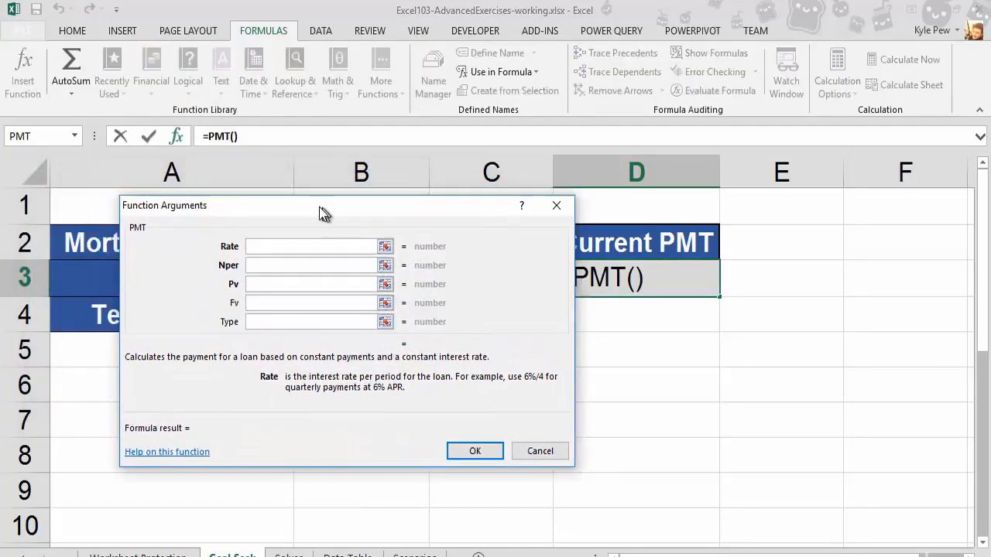
{"action": "left_click_drag", "start_coordinate": [319, 207], "coordinate": [637, 158]}
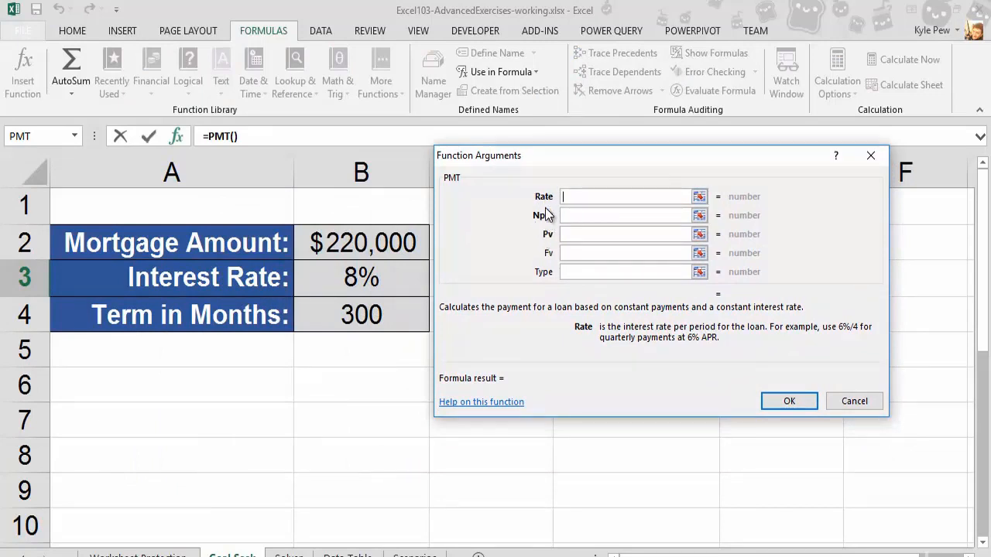
- Set the PMT arguments to Rate B3/12, Nper B4 and Pv B2, and confirm the function
{"action": "left_click", "coordinate": [351, 276]}
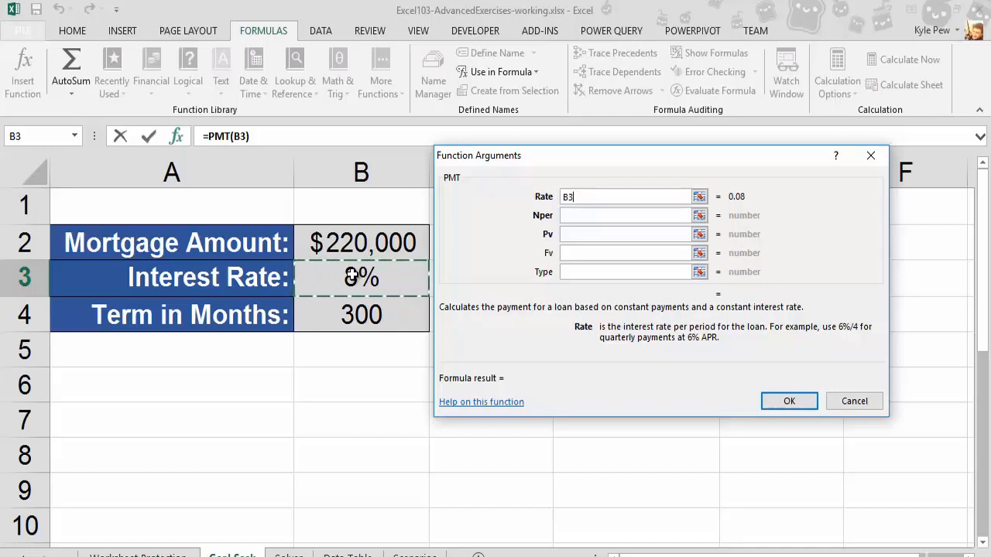
{"action": "type", "text": "/12"}
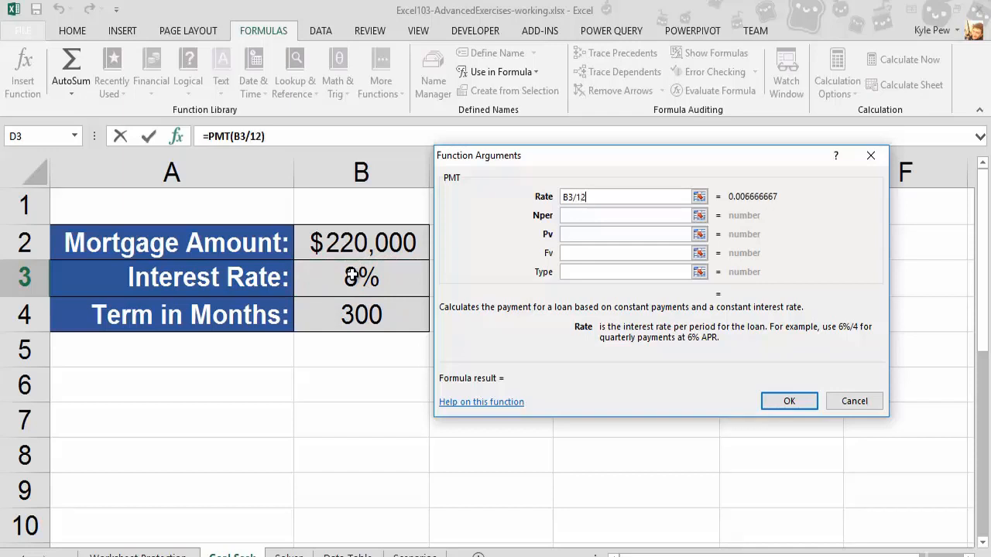
{"action": "left_click", "coordinate": [573, 216]}
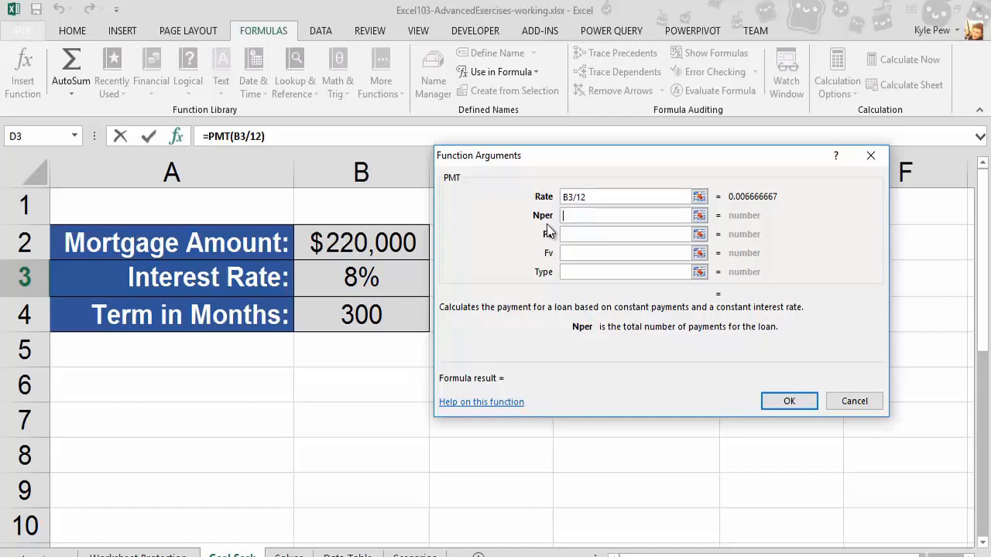
{"action": "left_click", "coordinate": [365, 317]}
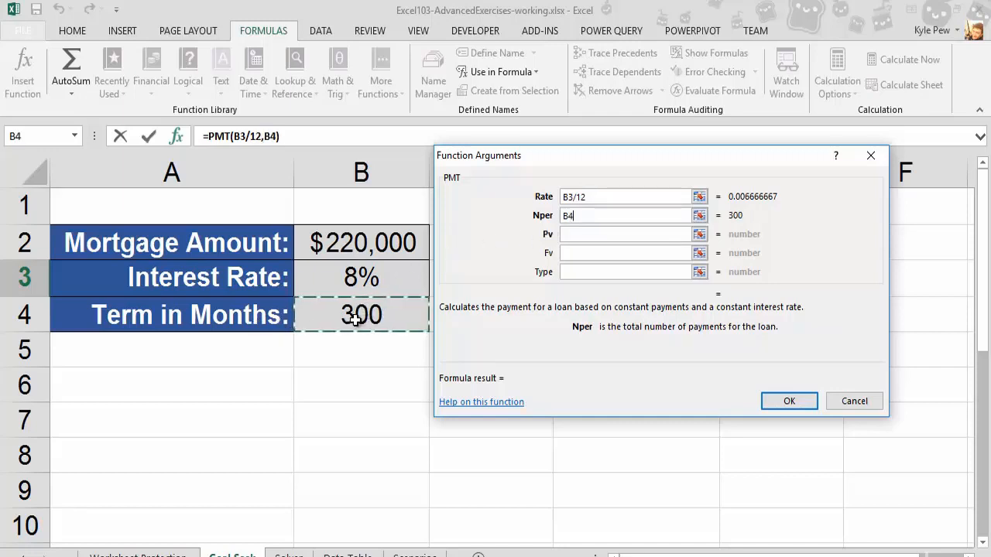
{"action": "left_click", "coordinate": [574, 234]}
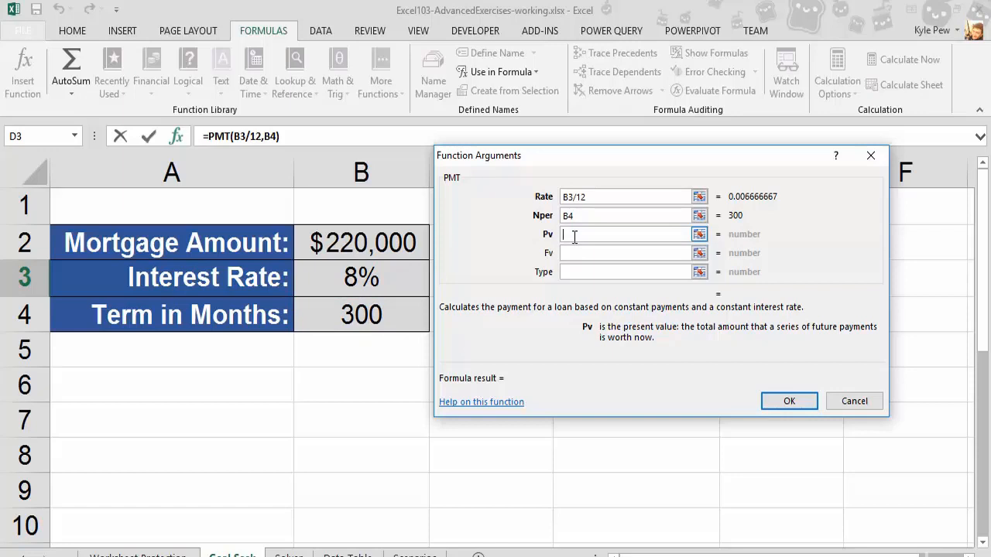
{"action": "left_click", "coordinate": [358, 250]}
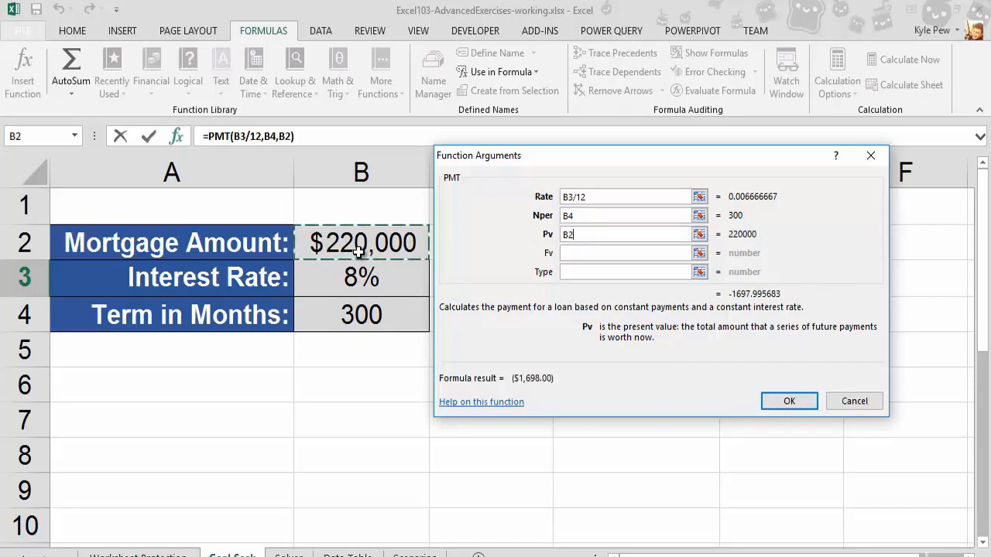
{"action": "left_click", "coordinate": [777, 404]}
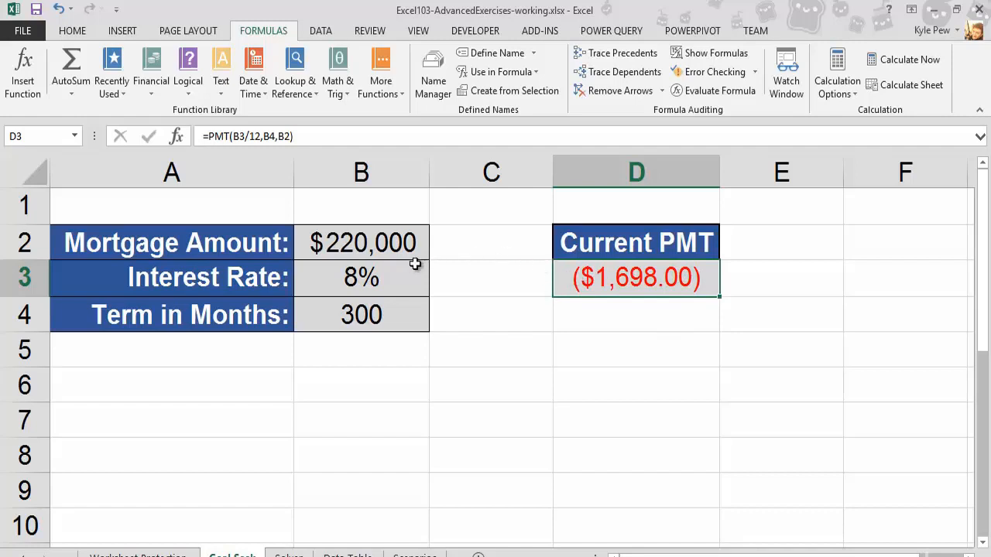
- Add a minus sign before PMT in the D3 formula
{"action": "left_click", "coordinate": [209, 136]}
{"action": "type", "text": "-"}
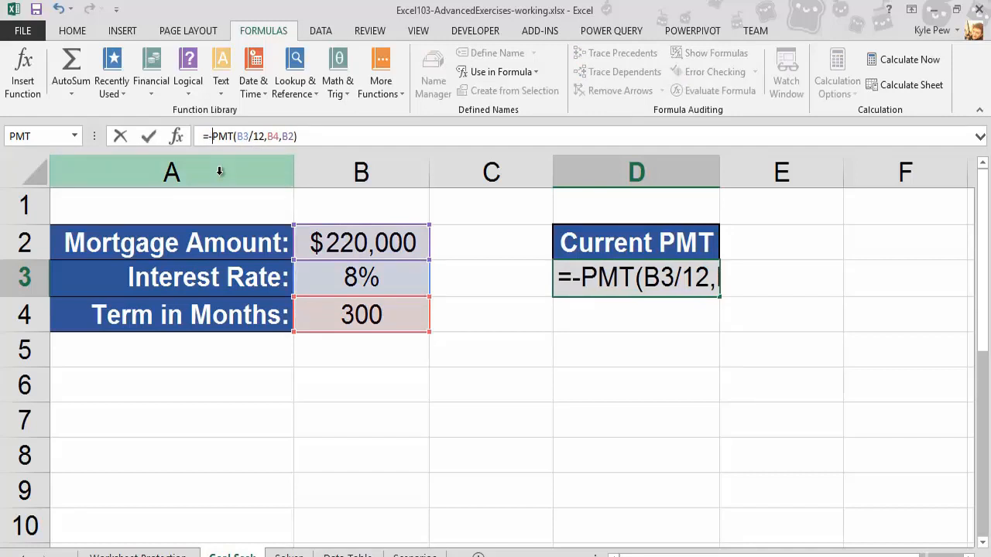
{"action": "key", "text": "Return"}
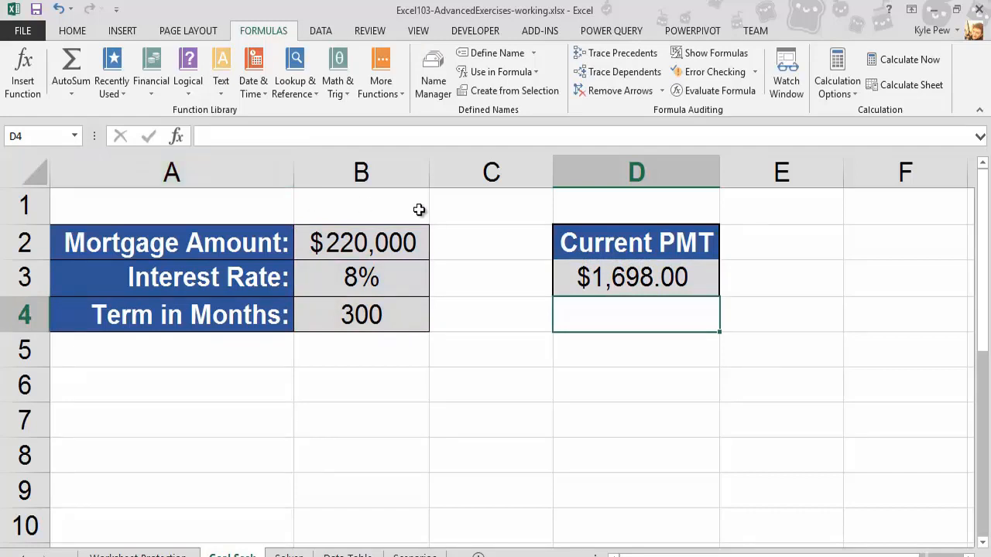
- Set the mortgage amount in B2 to 200000
{"action": "left_click", "coordinate": [577, 283]}
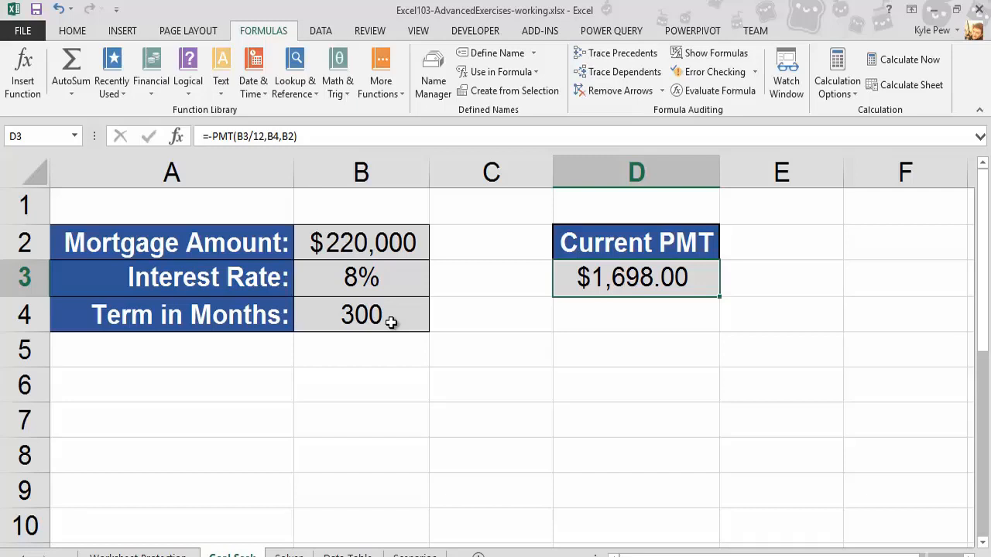
{"action": "left_click", "coordinate": [361, 249]}
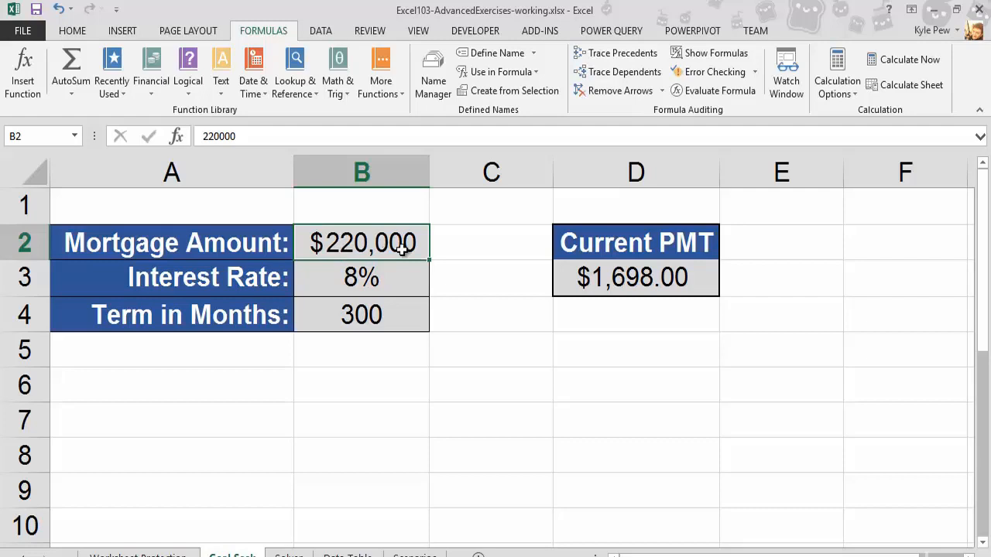
{"action": "type", "text": "200000"}
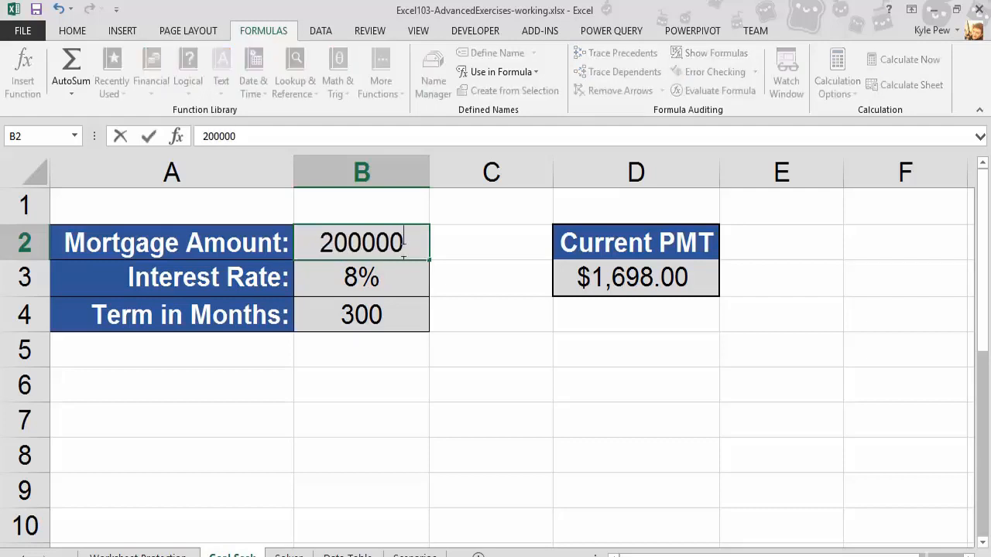
{"action": "key", "text": "Return"}
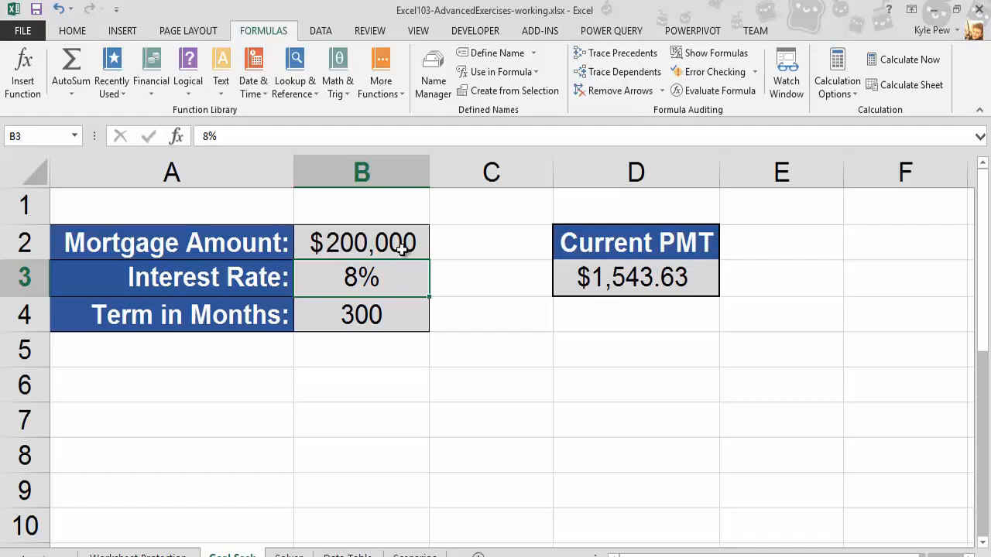
- Set the interest rate in B3 to 4%, then undo both value changes
{"action": "type", "text": "4"}
{"action": "key", "text": "Return"}
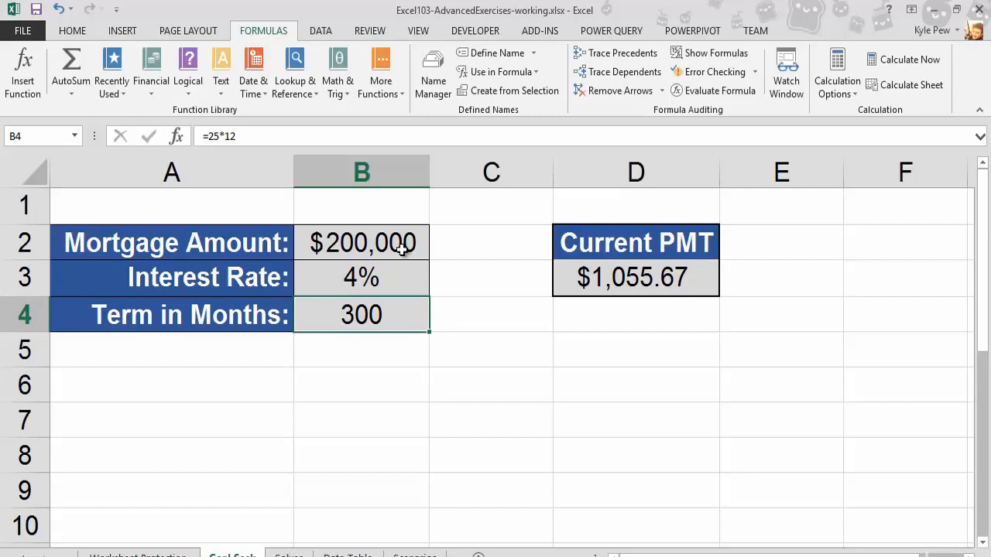
{"action": "key", "text": "ctrl+z"}
{"action": "key", "text": "ctrl+z"}
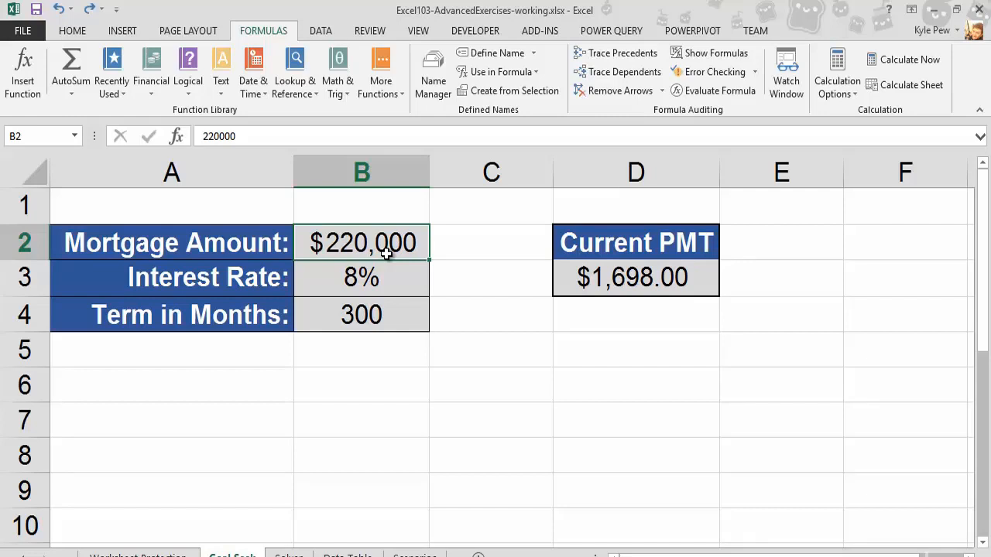
- Goal Seek cell D3 to a value of 1100 by changing the mortgage amount B2, then cancel the solution
{"action": "left_click", "coordinate": [608, 281]}
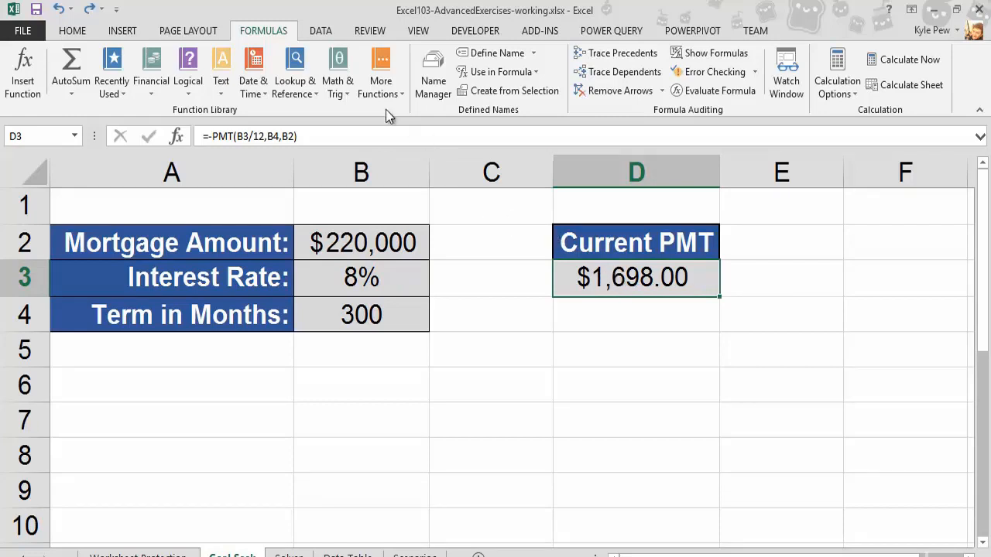
{"action": "left_click", "coordinate": [331, 34]}
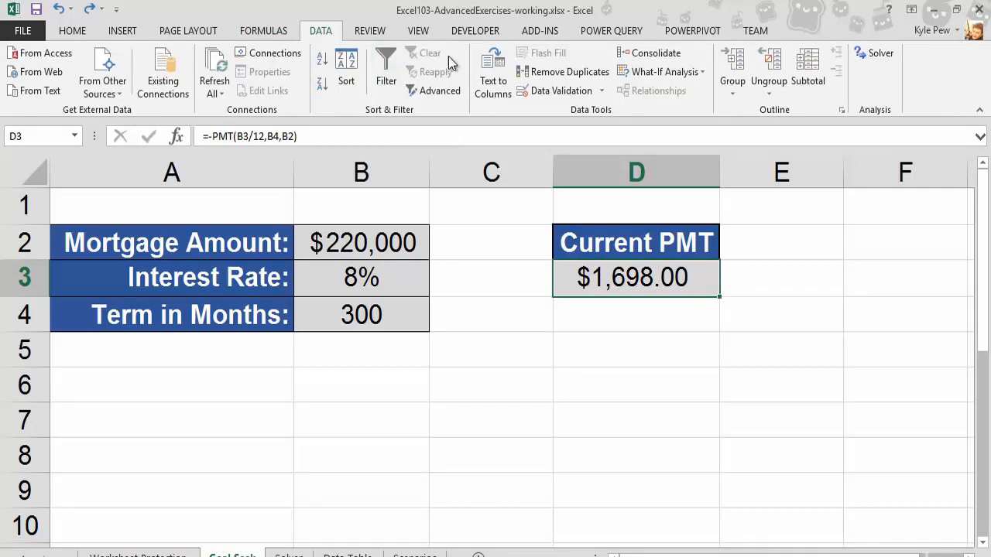
{"action": "left_click", "coordinate": [675, 77]}
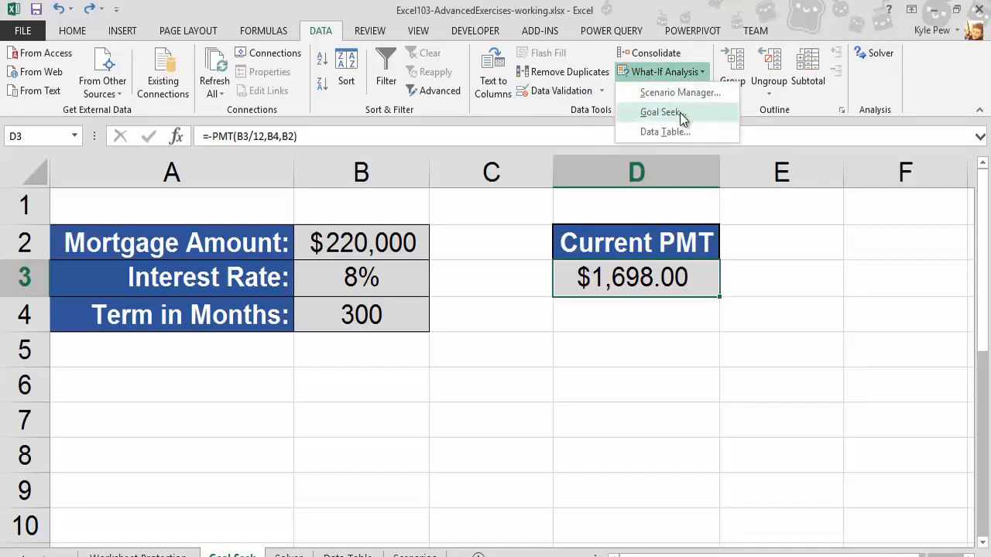
{"action": "left_click", "coordinate": [668, 113]}
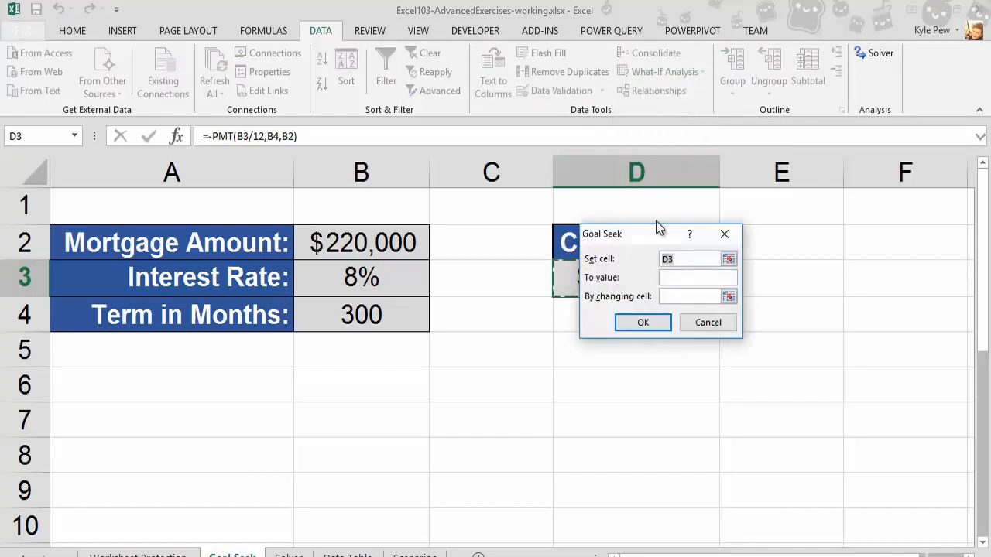
{"action": "left_click_drag", "start_coordinate": [657, 226], "coordinate": [511, 322]}
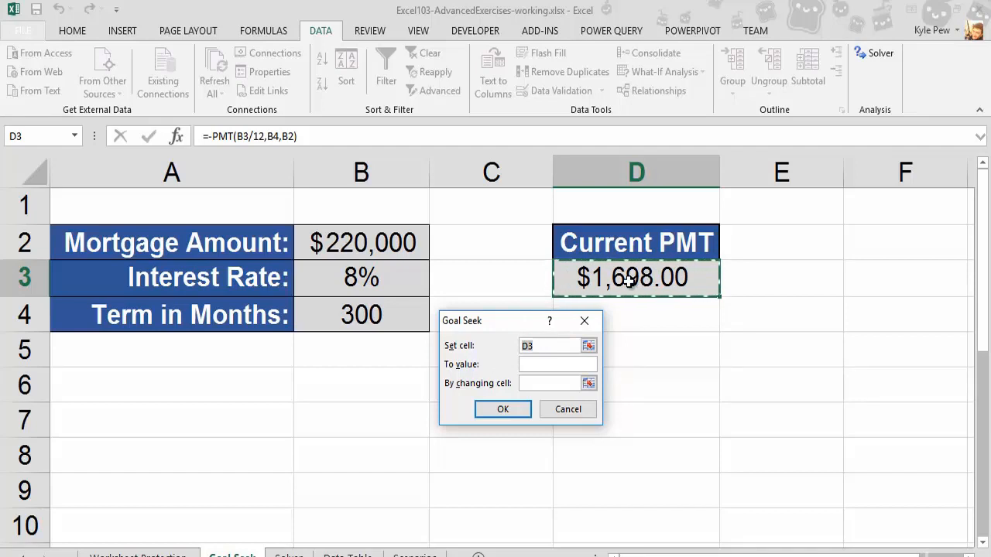
{"action": "left_click", "coordinate": [559, 364]}
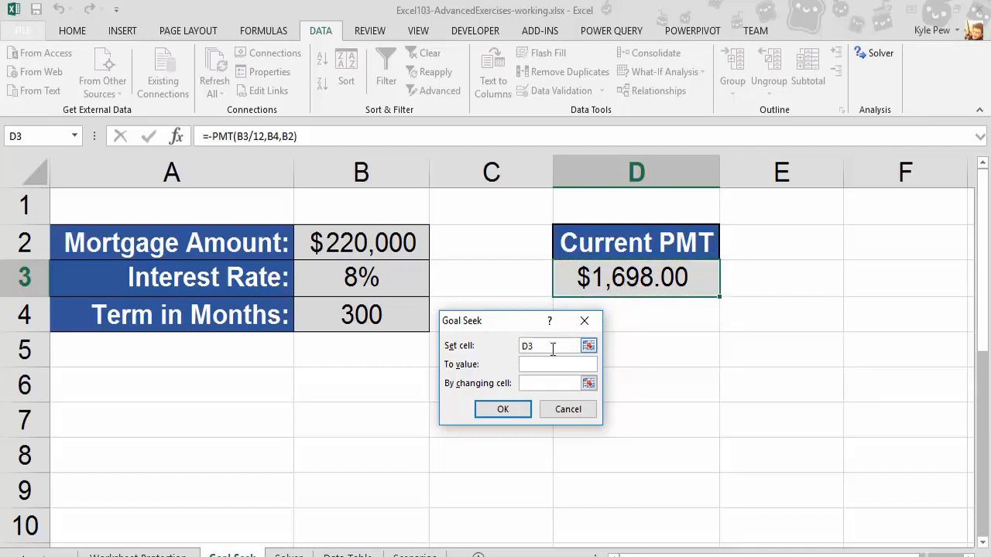
{"action": "type", "text": "1100"}
{"action": "left_click", "coordinate": [384, 253]}
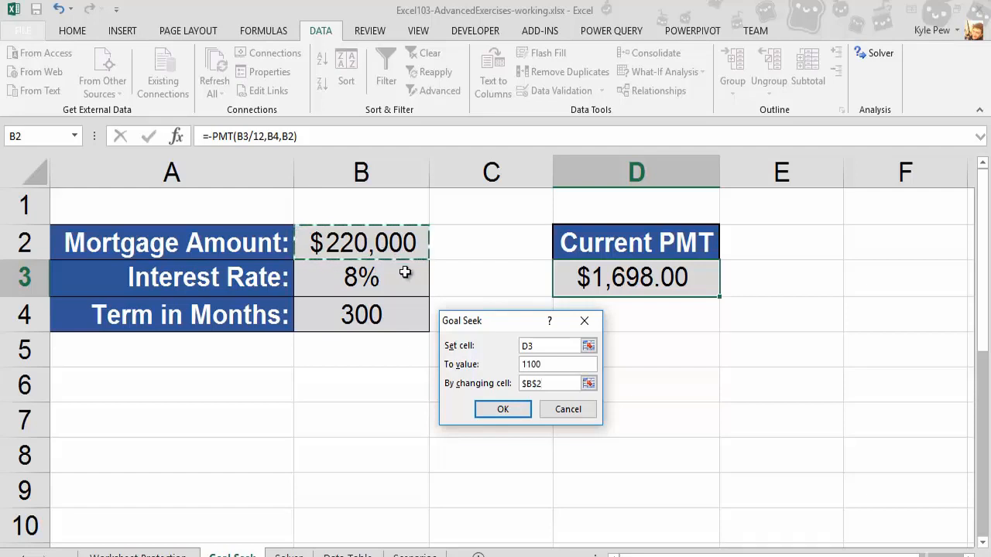
{"action": "left_click", "coordinate": [489, 410]}
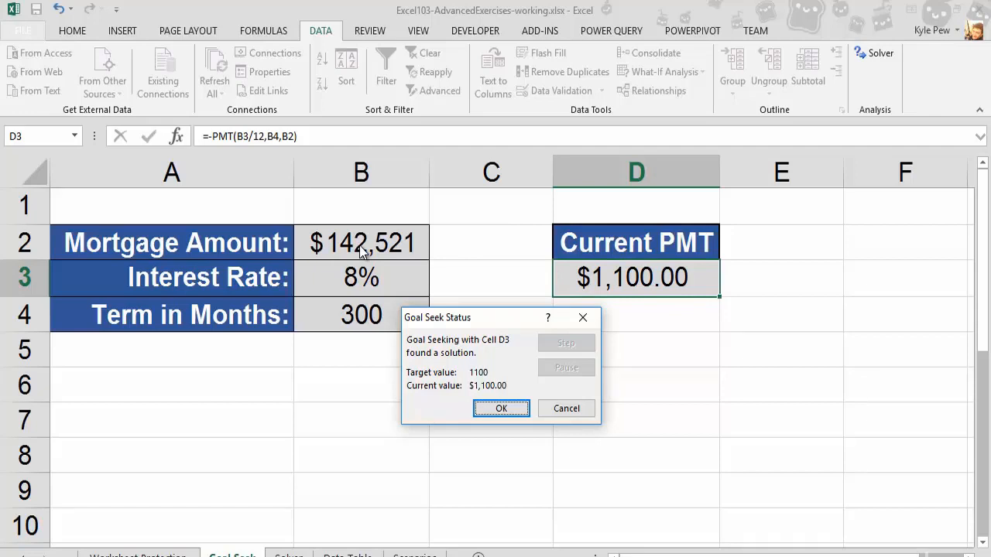
{"action": "left_click", "coordinate": [555, 410]}
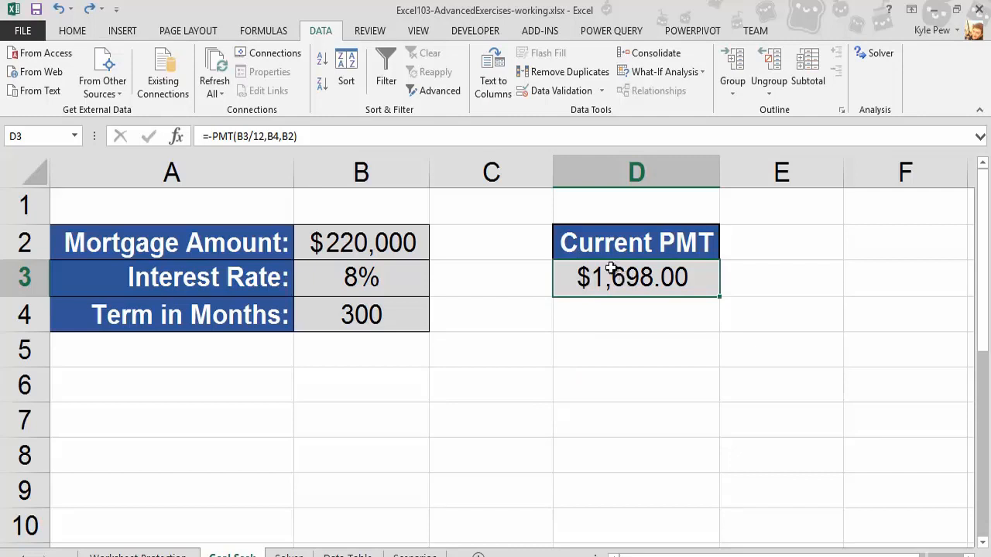
- Run Goal Seek to set D3 to 1100 by changing the interest rate in B3
{"action": "left_click", "coordinate": [628, 73]}
{"action": "left_click", "coordinate": [642, 115]}
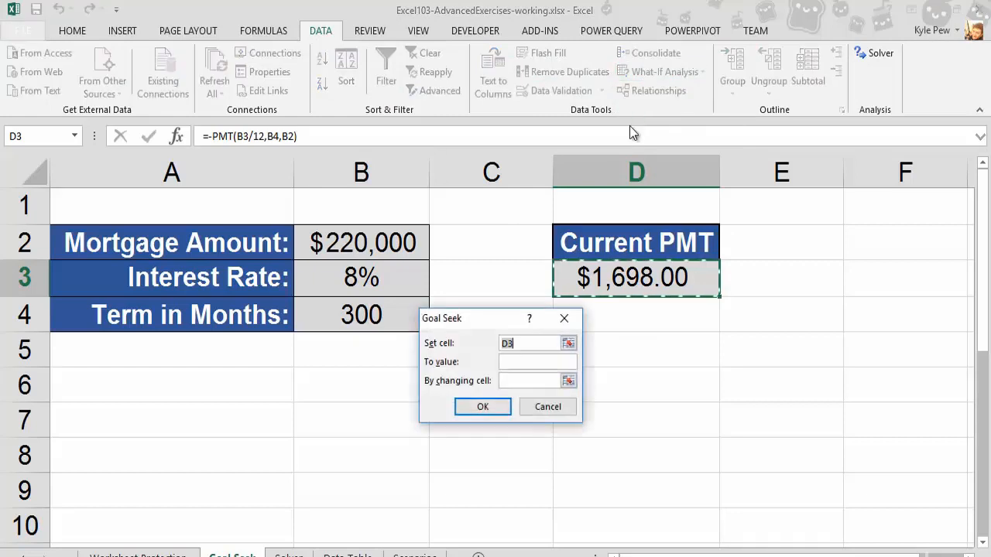
{"action": "left_click", "coordinate": [522, 364]}
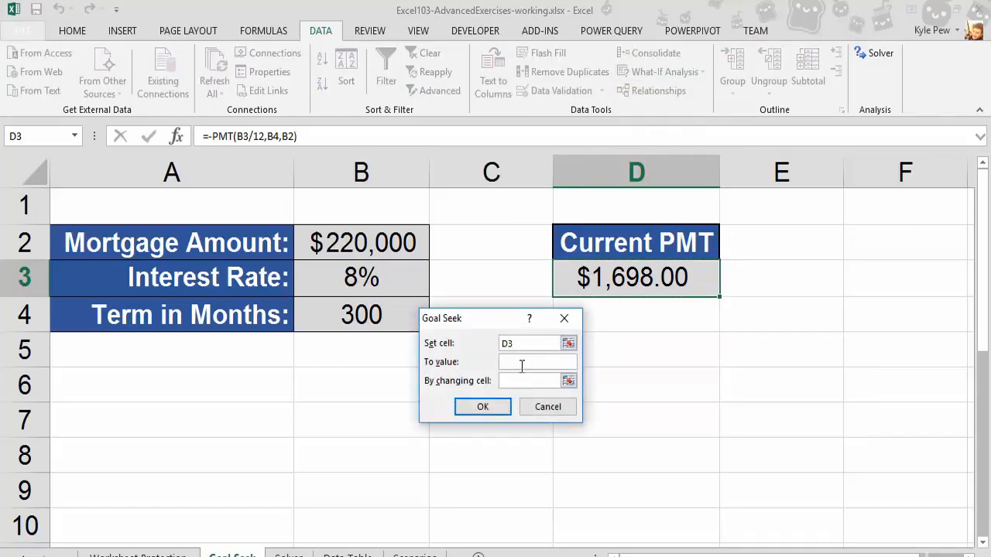
{"action": "type", "text": "1100"}
{"action": "left_click", "coordinate": [528, 379]}
{"action": "left_click", "coordinate": [359, 279]}
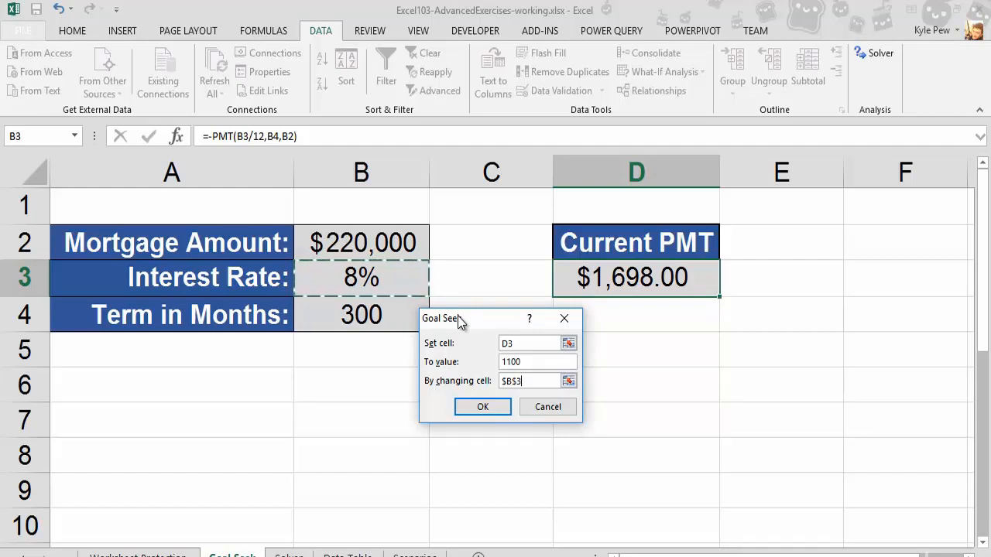
{"action": "left_click", "coordinate": [475, 407]}
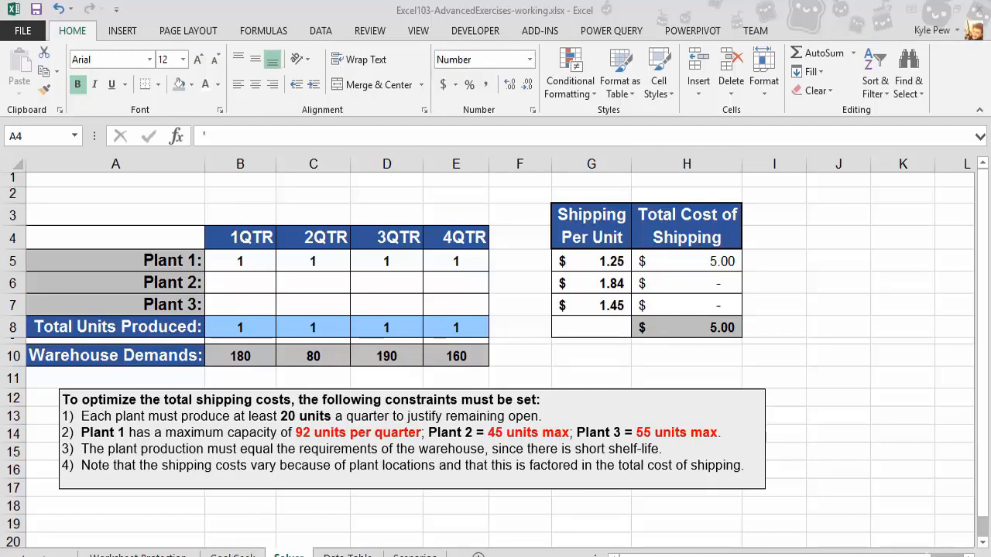
- Switch between the Goal Seek and Solver sheets and examine the shipping cost table and the listed constraints
{"action": "left_click", "coordinate": [232, 554]}
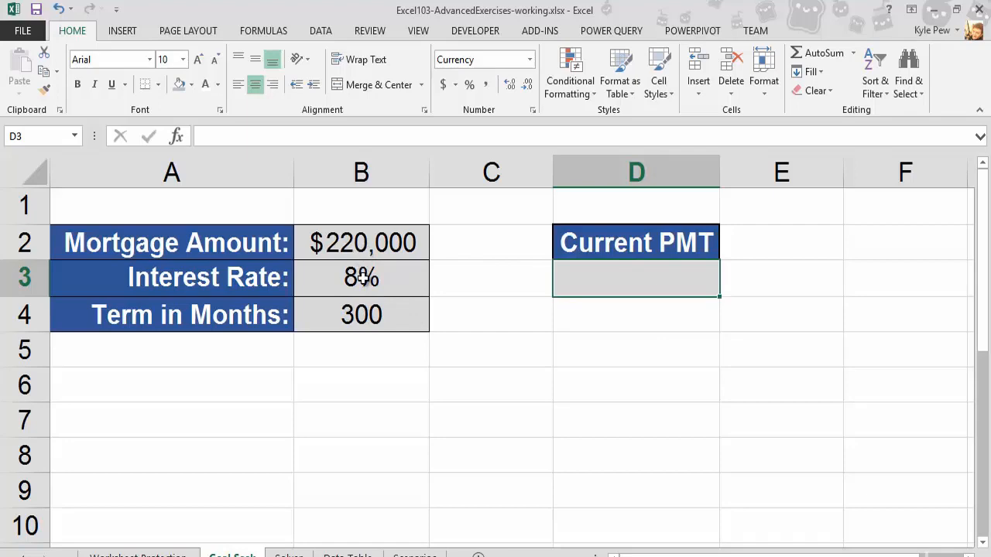
{"action": "left_click", "coordinate": [289, 555]}
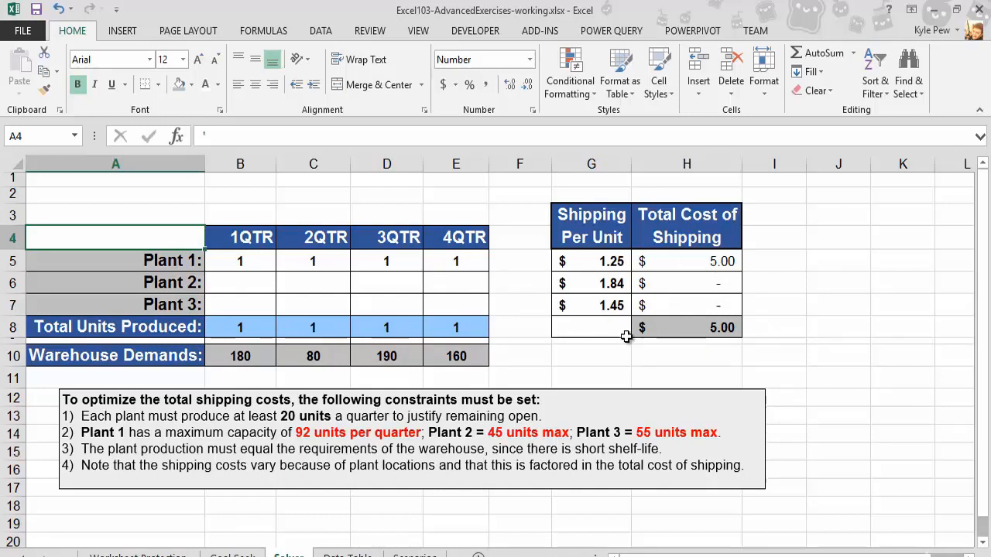
{"action": "left_click", "coordinate": [691, 327]}
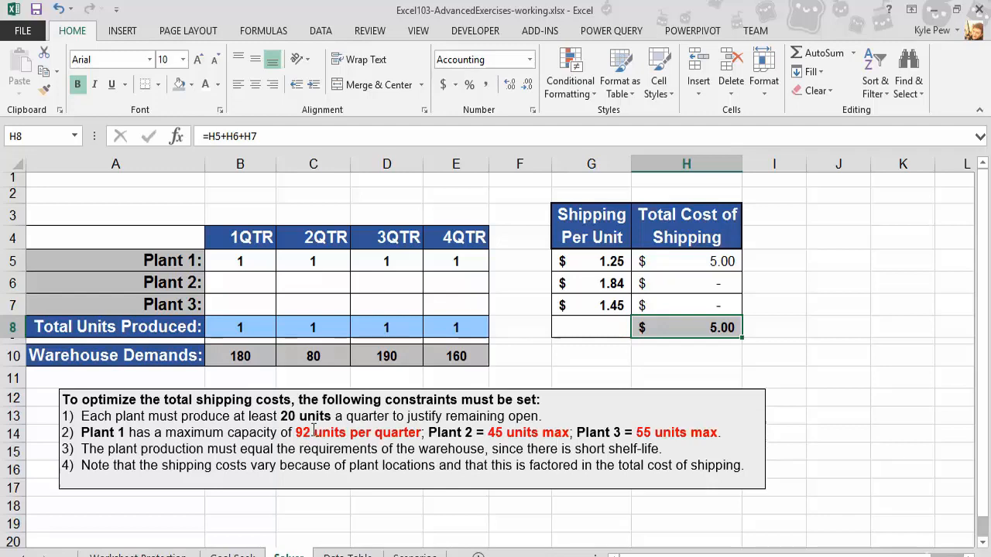
{"action": "left_click_drag", "start_coordinate": [312, 431], "coordinate": [296, 432]}
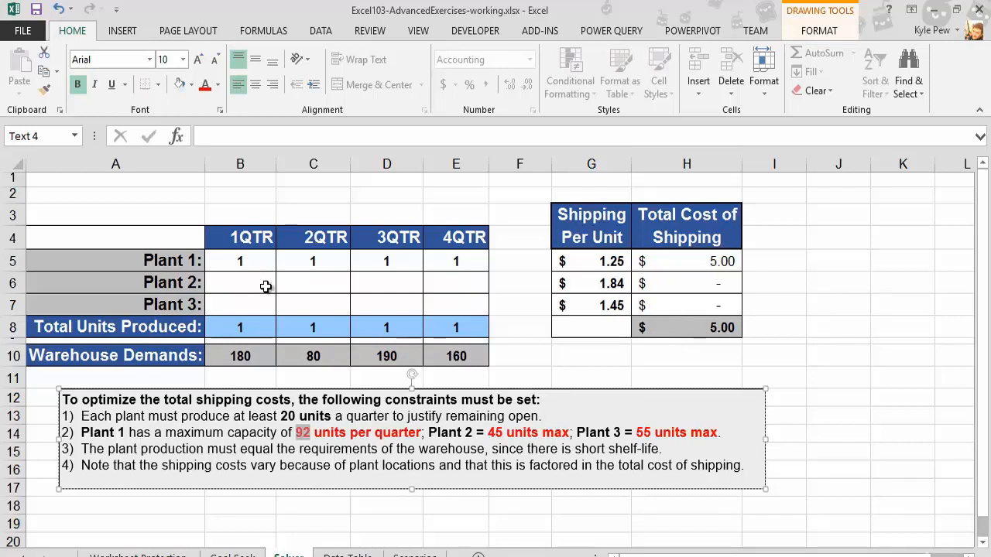
{"action": "left_click", "coordinate": [247, 263]}
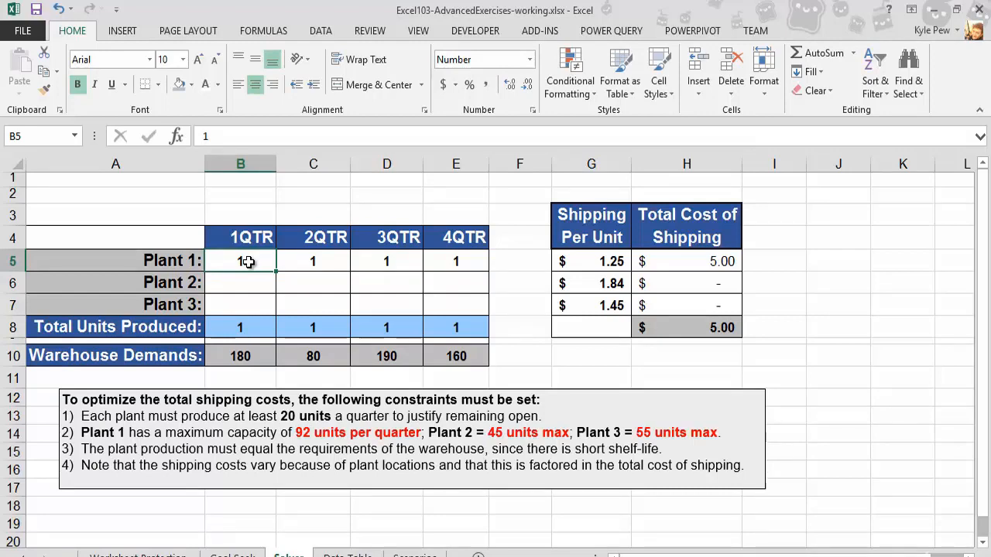
- Enable the Solver Add-in through the Excel add-ins options
{"action": "left_click", "coordinate": [31, 32]}
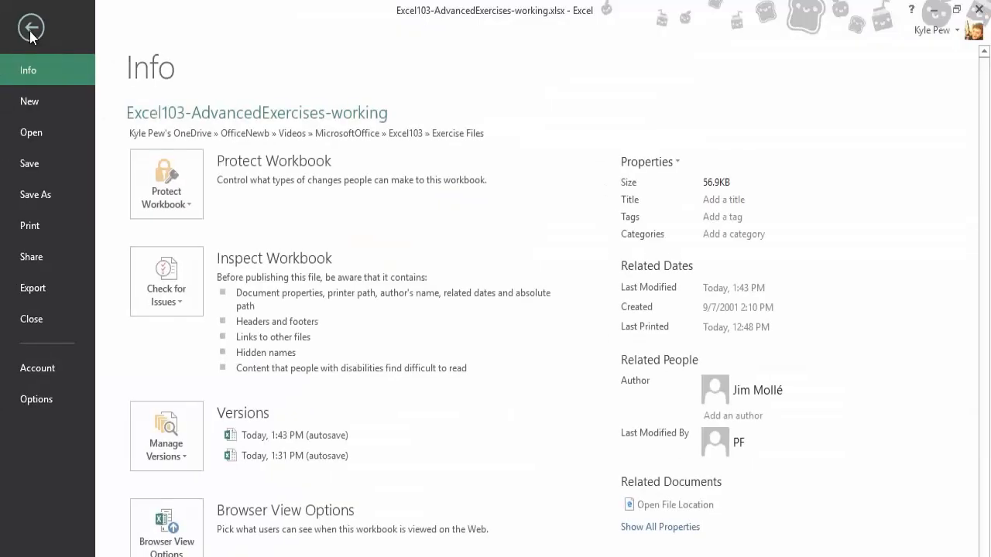
{"action": "left_click", "coordinate": [31, 403]}
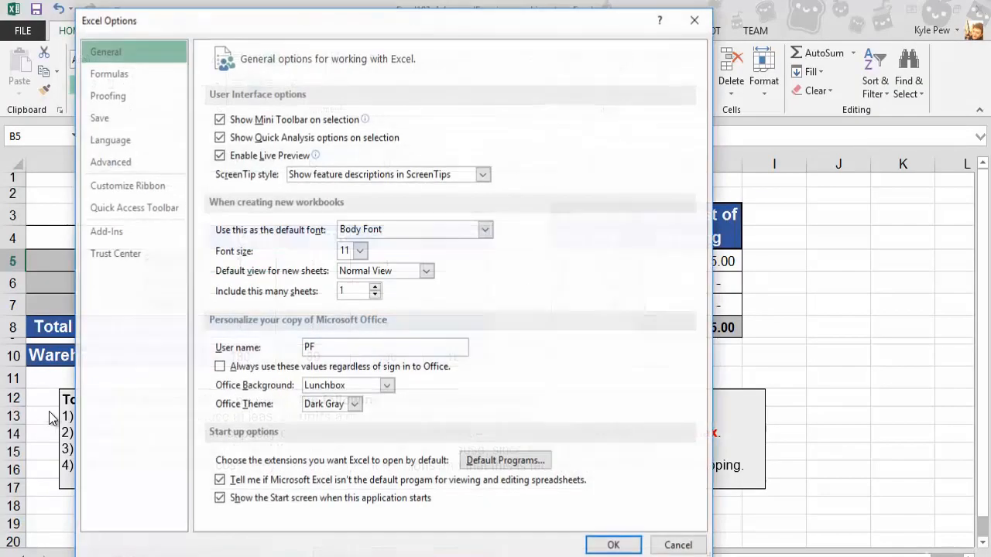
{"action": "left_click", "coordinate": [109, 238]}
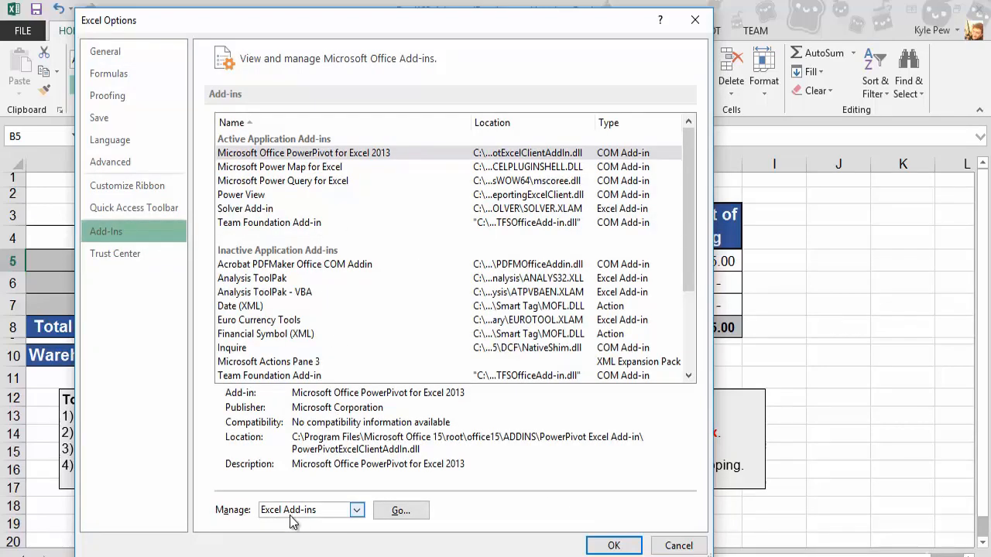
{"action": "left_click", "coordinate": [401, 512]}
{"action": "left_click_drag", "start_coordinate": [441, 215], "coordinate": [356, 187]}
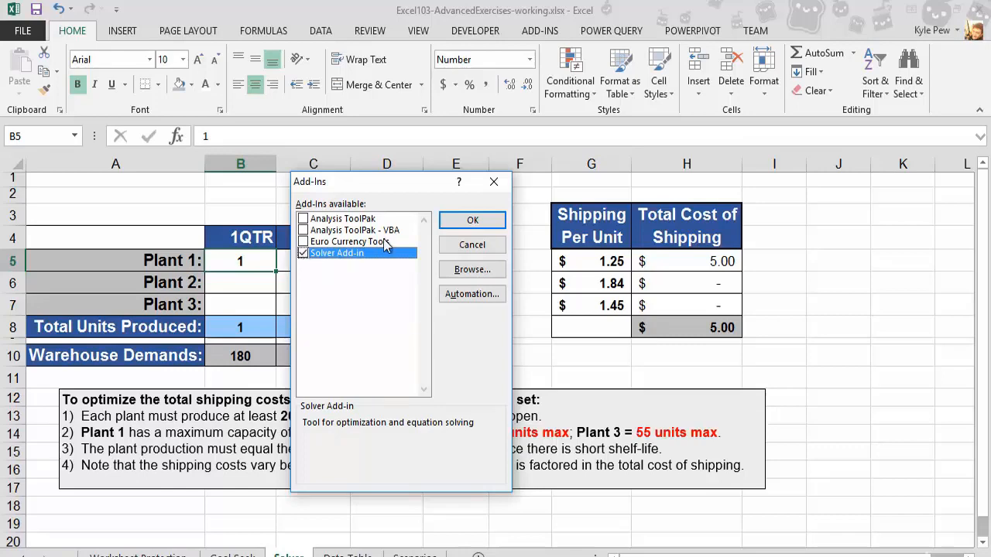
{"action": "left_click", "coordinate": [450, 221]}
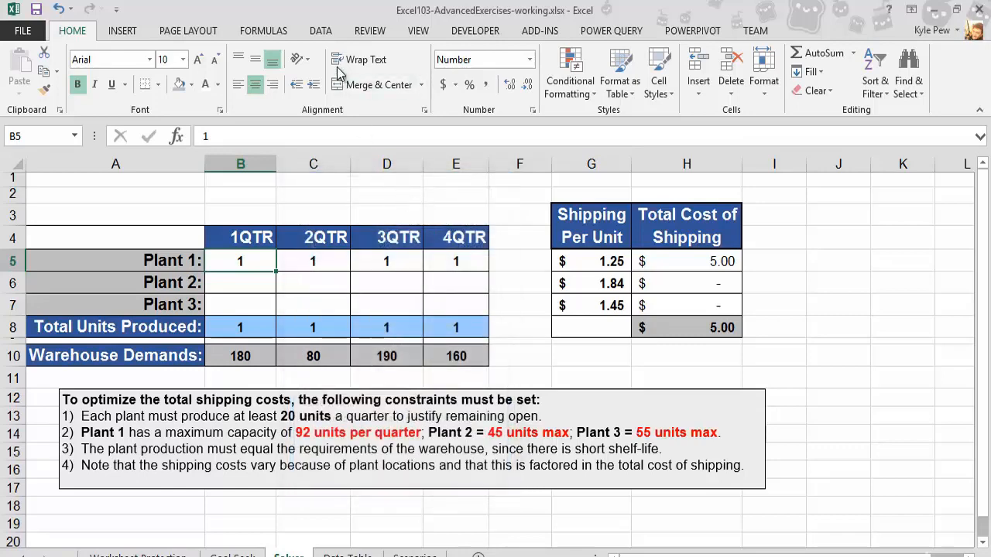
- Open Solver with objective H8 set to Min and variable cells B5:E7
{"action": "left_click", "coordinate": [324, 33]}
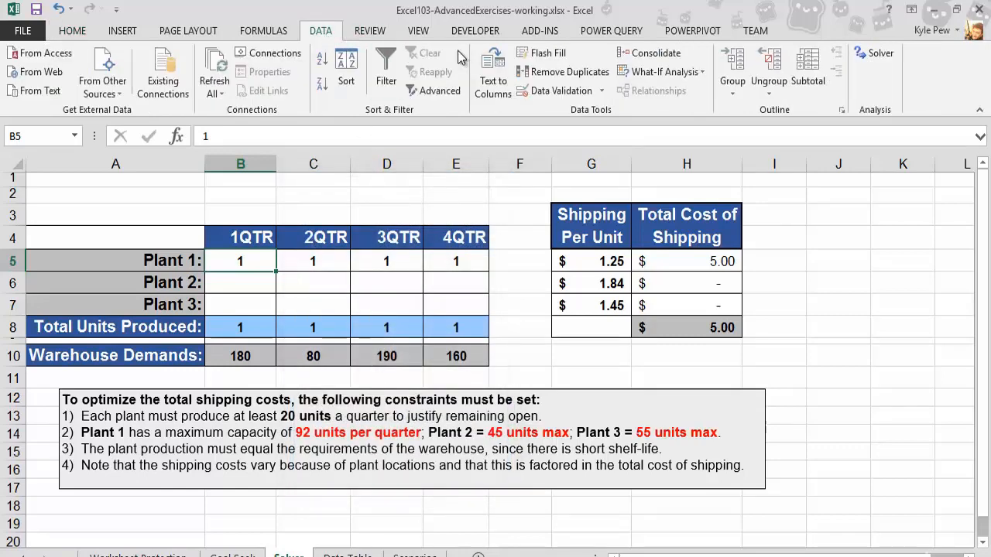
{"action": "left_click", "coordinate": [875, 61]}
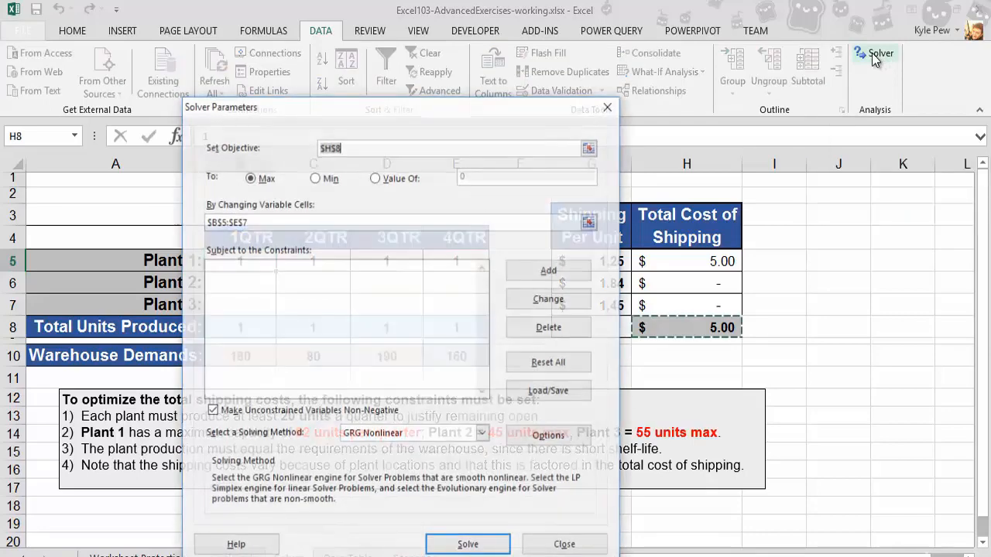
{"action": "left_click_drag", "start_coordinate": [418, 146], "coordinate": [294, 78]}
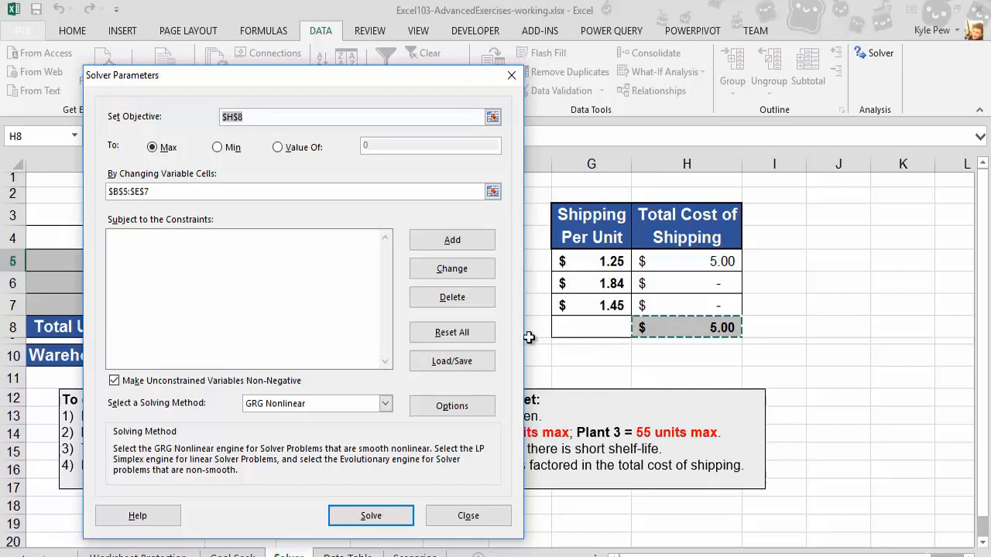
{"action": "left_click", "coordinate": [218, 147]}
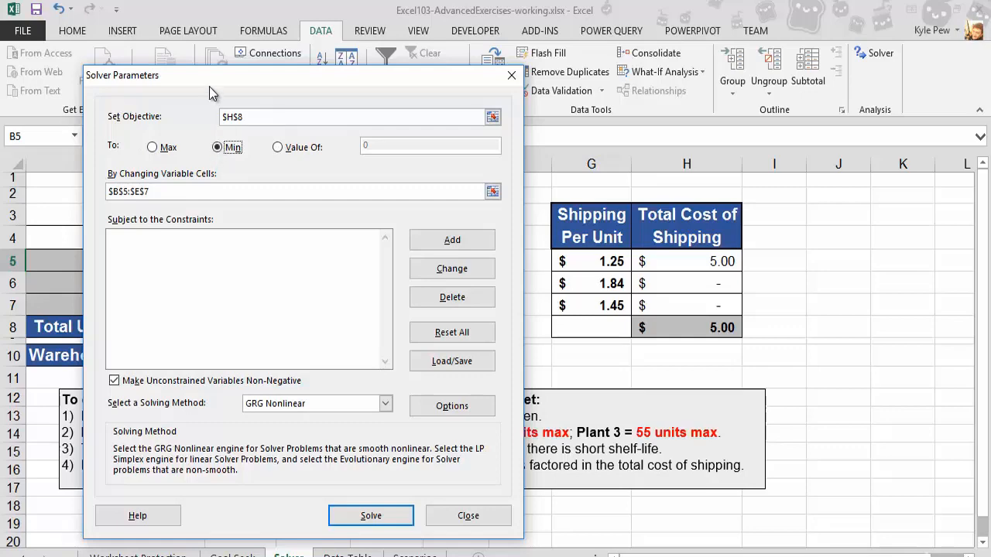
{"action": "left_click_drag", "start_coordinate": [209, 86], "coordinate": [658, 62]}
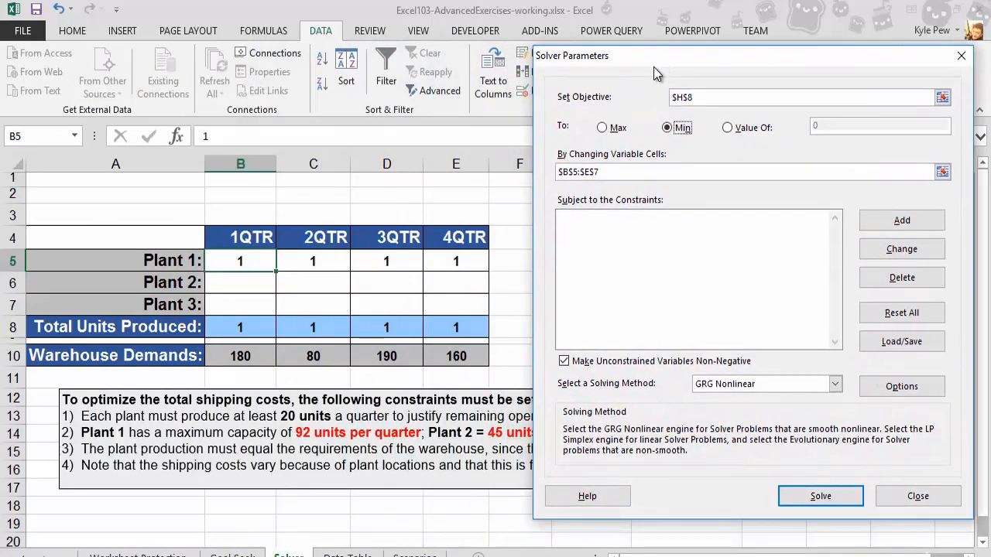
{"action": "left_click_drag", "start_coordinate": [653, 166], "coordinate": [547, 165]}
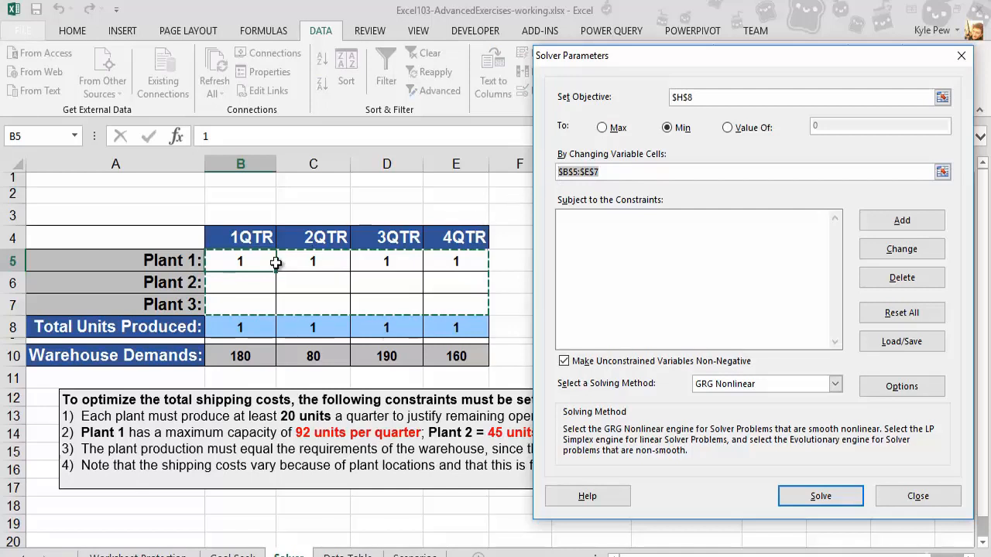
{"action": "left_click_drag", "start_coordinate": [236, 263], "coordinate": [460, 301]}
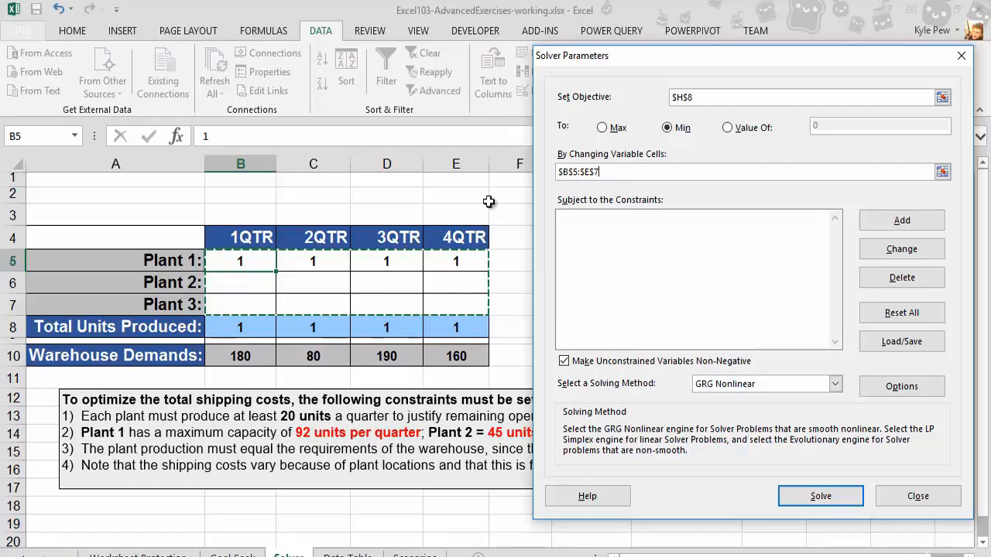
{"action": "left_click_drag", "start_coordinate": [572, 59], "coordinate": [603, 52]}
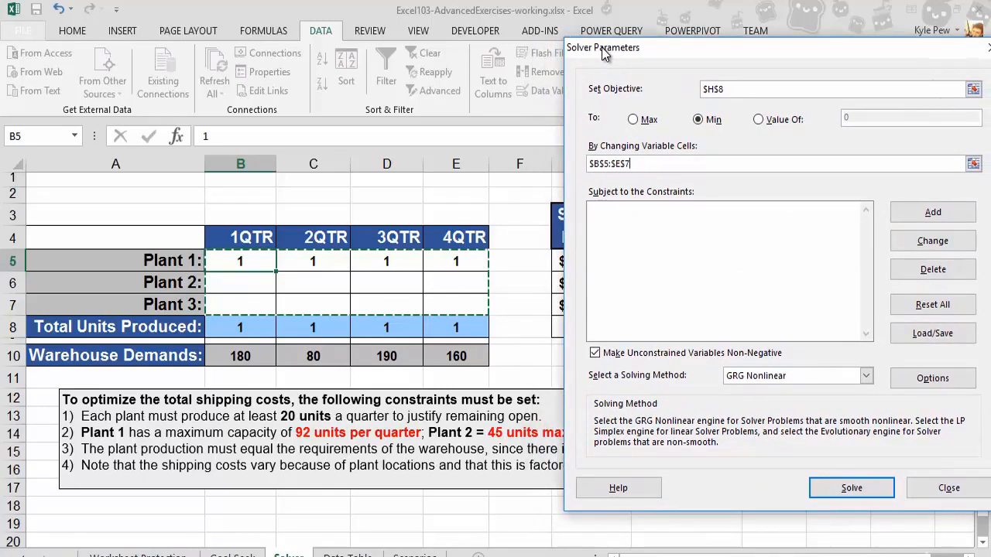
- Add a Solver constraint requiring total units produced B8:E8 to be >= 20
{"action": "left_click", "coordinate": [932, 212]}
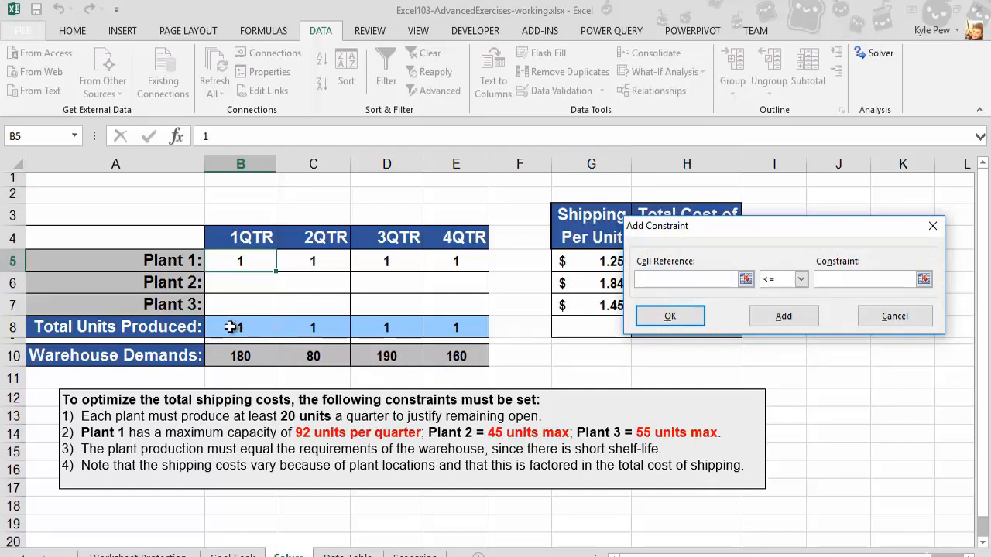
{"action": "left_click_drag", "start_coordinate": [232, 326], "coordinate": [455, 334]}
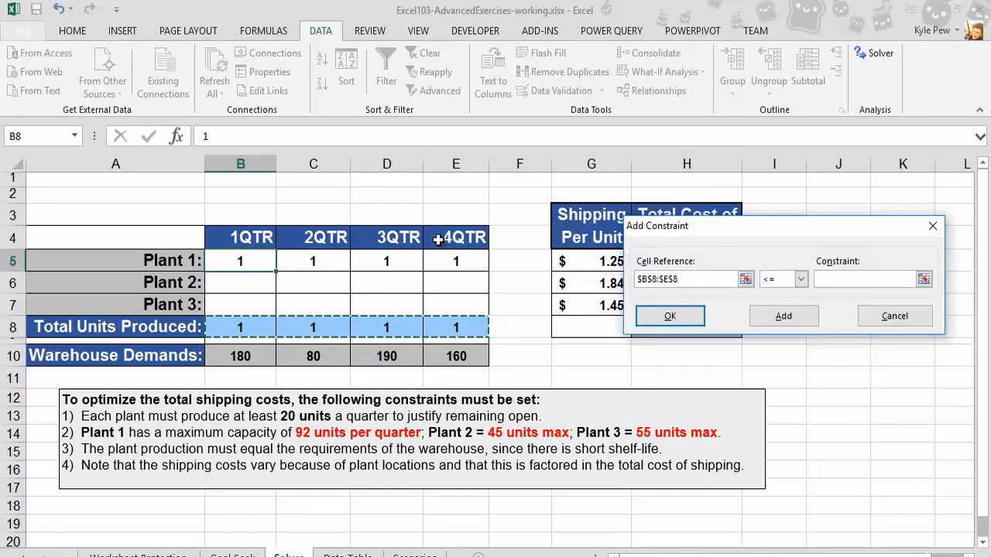
{"action": "left_click", "coordinate": [800, 279]}
{"action": "left_click", "coordinate": [784, 316]}
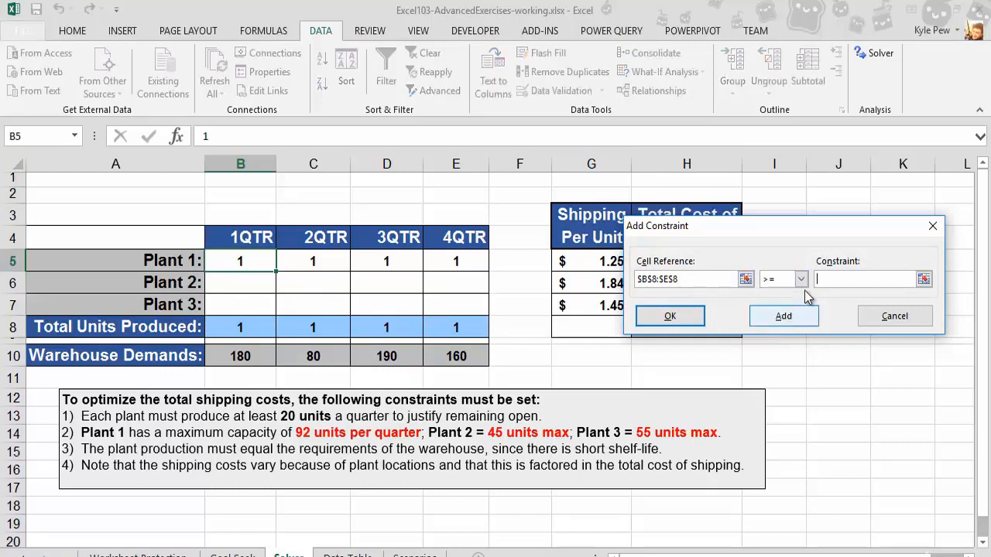
{"action": "left_click", "coordinate": [829, 279]}
{"action": "type", "text": "20"}
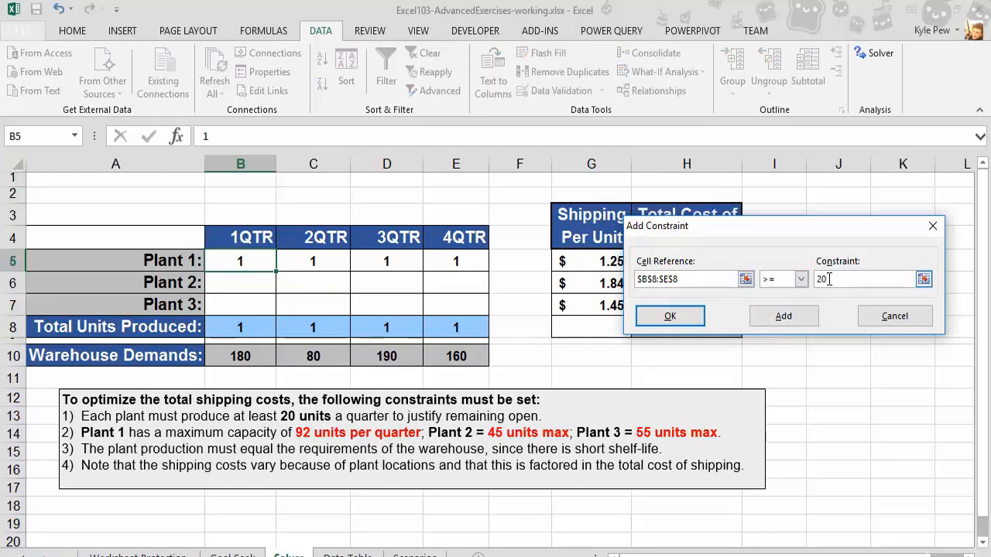
{"action": "left_click", "coordinate": [784, 316]}
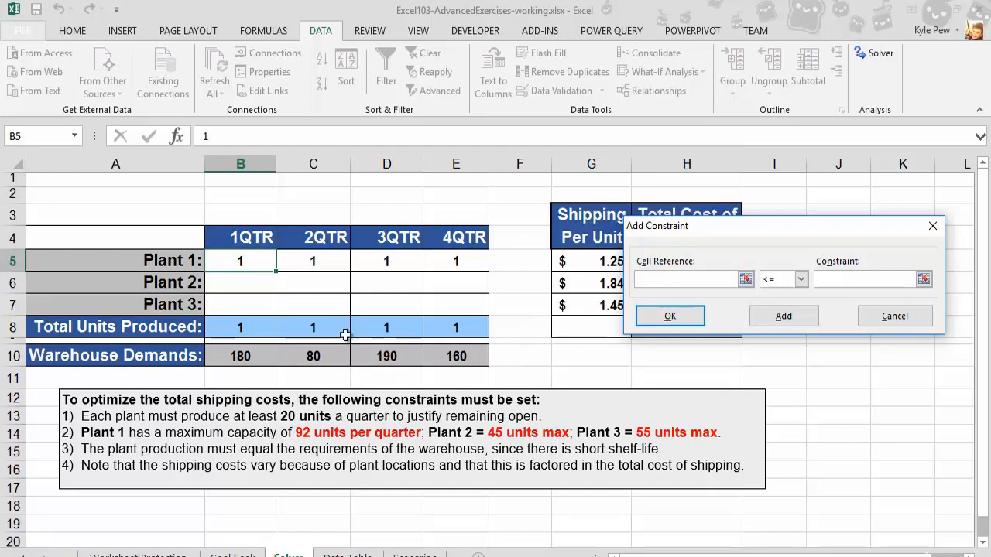
- Add a constraint limiting Plant 1 production B5:E5 to <= 92
{"action": "left_click_drag", "start_coordinate": [260, 262], "coordinate": [457, 264]}
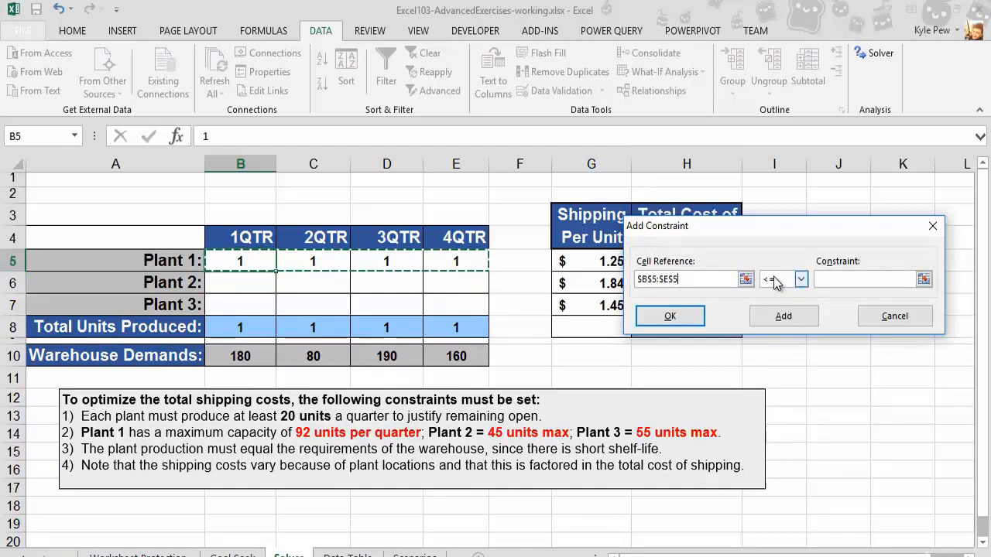
{"action": "left_click", "coordinate": [837, 278]}
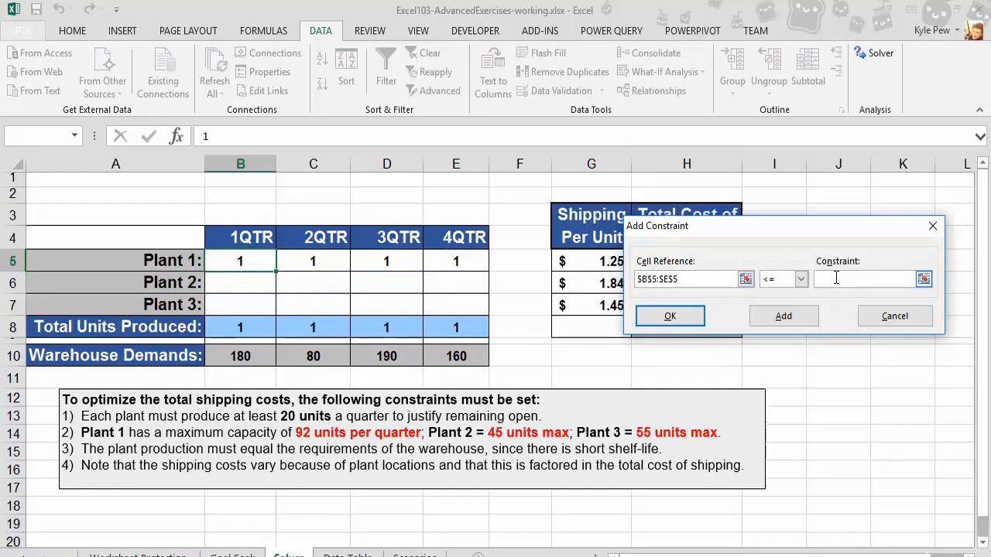
{"action": "type", "text": "92"}
{"action": "left_click", "coordinate": [765, 322]}
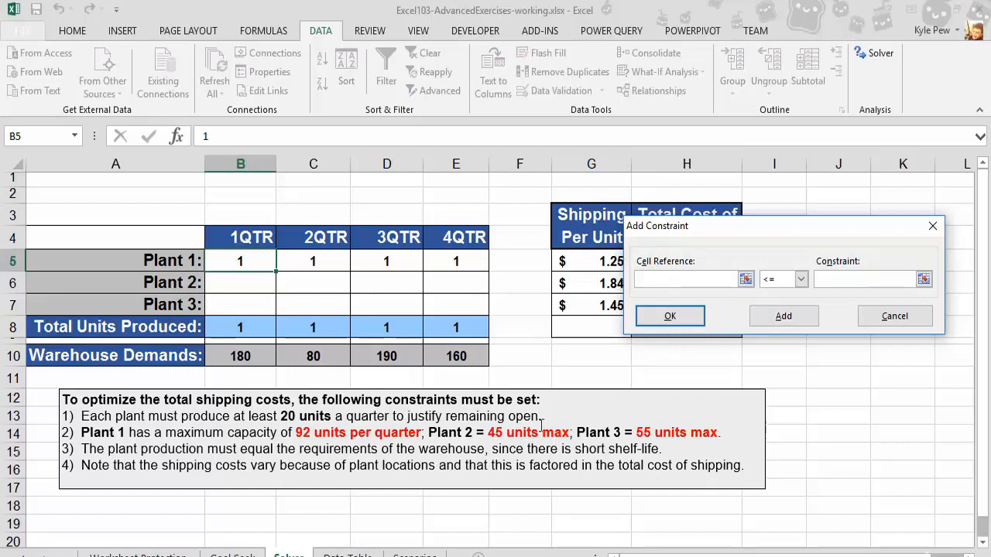
- Add a constraint limiting Plant 2 production B6:E6 to <= 45
{"action": "left_click_drag", "start_coordinate": [251, 285], "coordinate": [460, 283]}
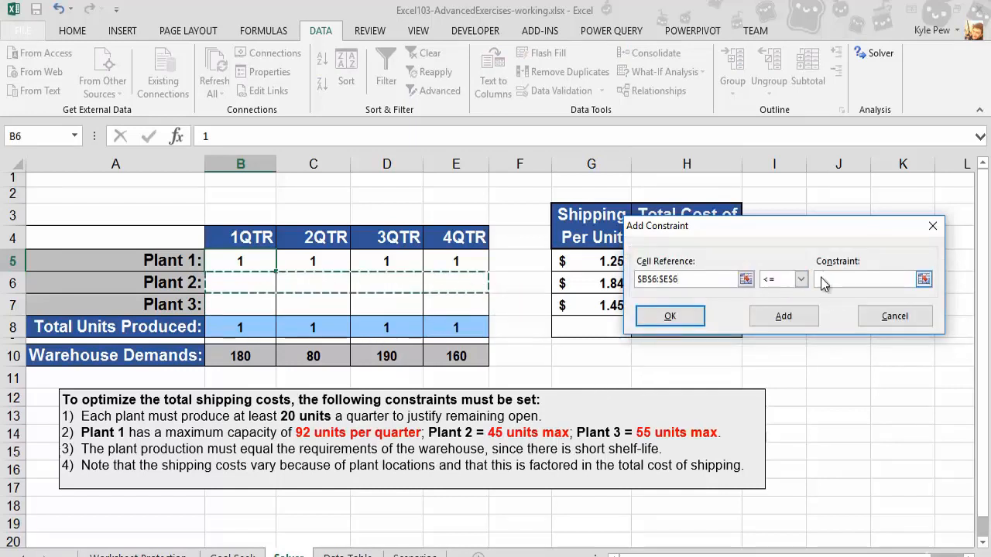
{"action": "left_click", "coordinate": [822, 279]}
{"action": "type", "text": "45"}
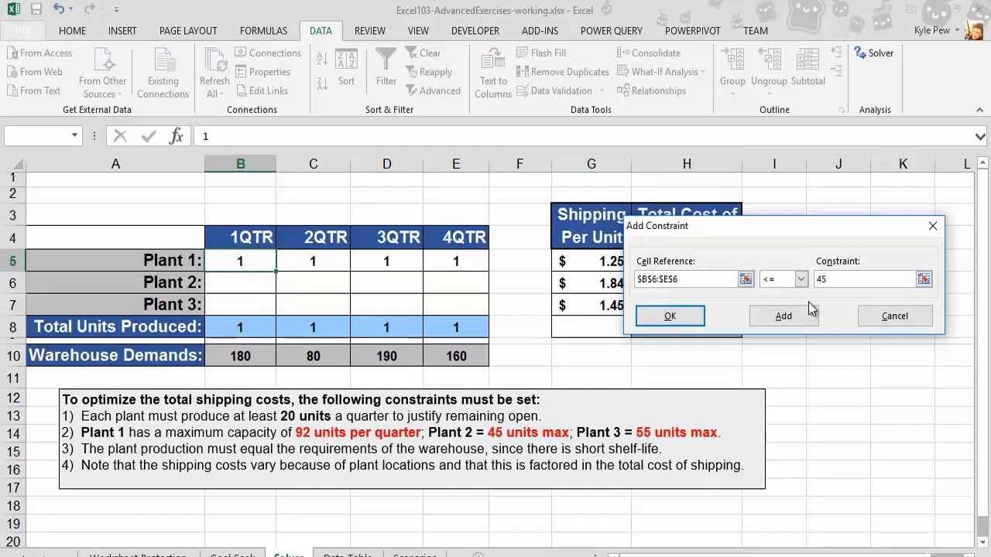
{"action": "left_click", "coordinate": [784, 316]}
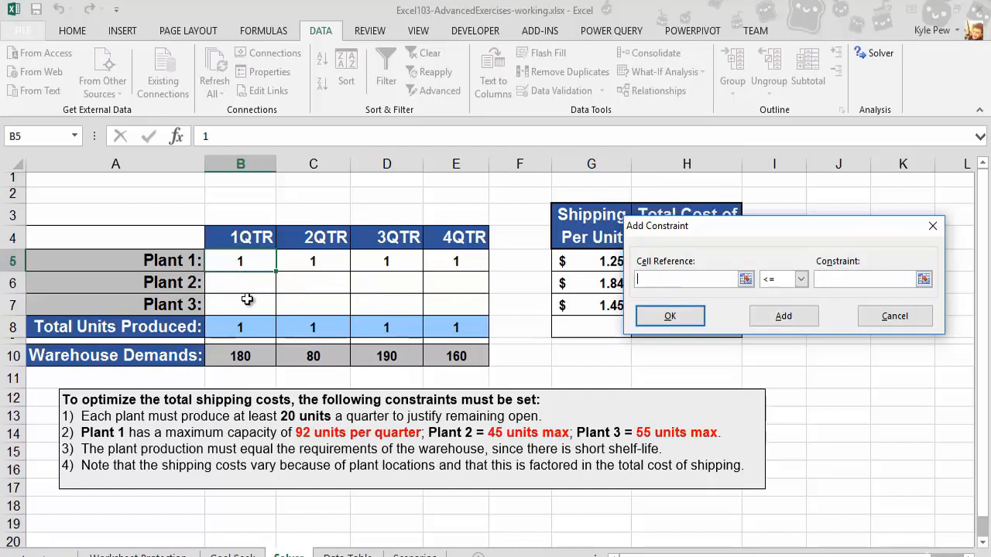
- Add a constraint limiting Plant 3 production B7:E7 to <= 55
{"action": "left_click_drag", "start_coordinate": [245, 303], "coordinate": [439, 308]}
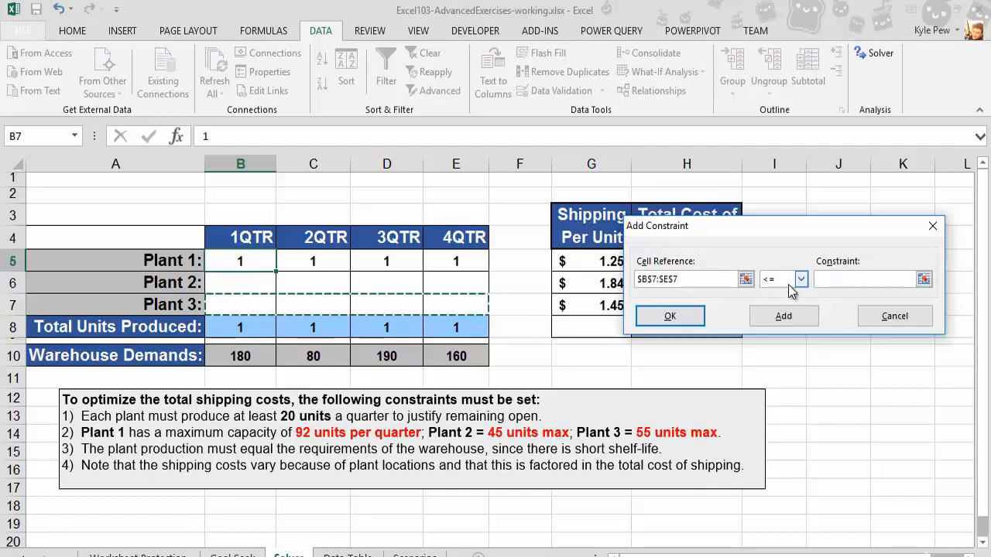
{"action": "left_click", "coordinate": [835, 280]}
{"action": "type", "text": "55"}
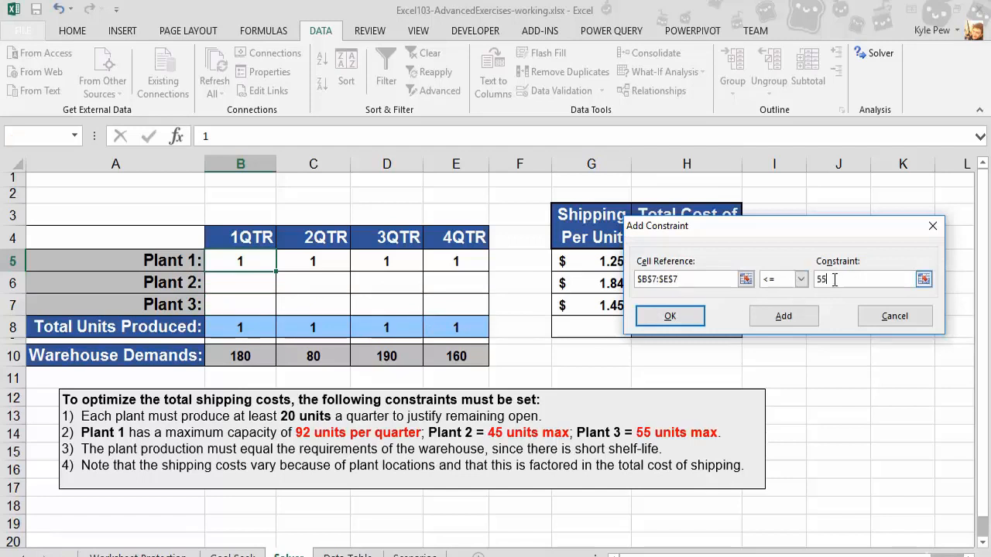
{"action": "left_click", "coordinate": [786, 318]}
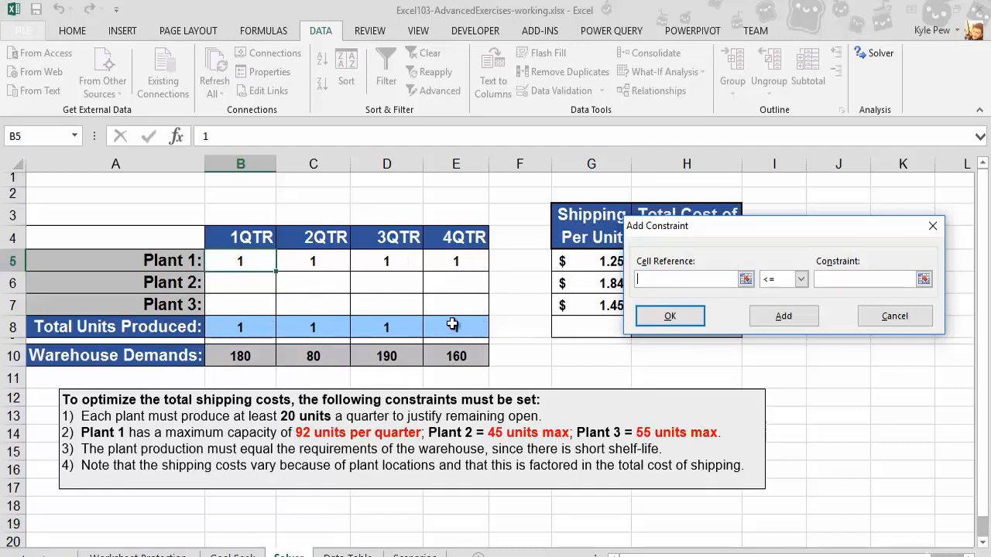
- Add a constraint requiring 1QTR total units produced B8 to equal warehouse demand B10
{"action": "left_click", "coordinate": [239, 327]}
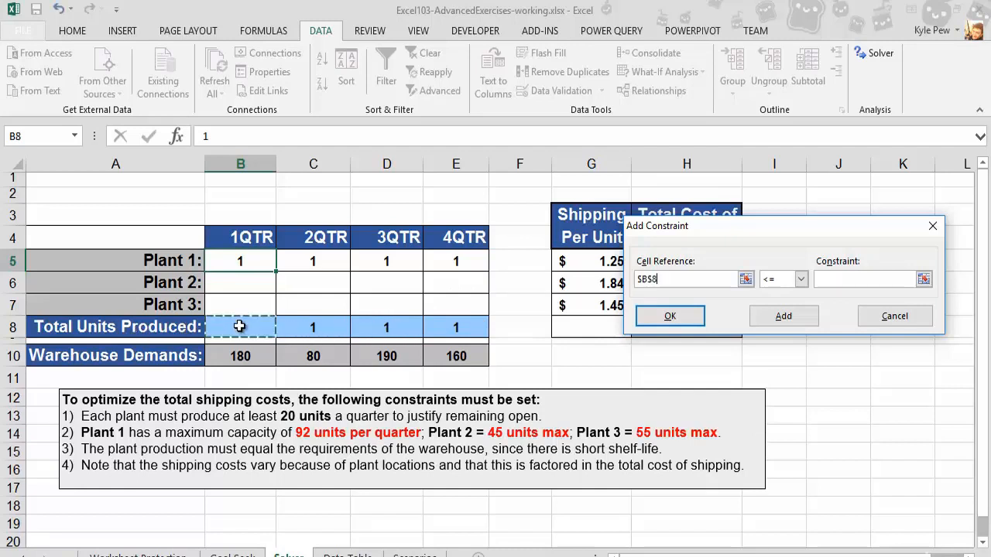
{"action": "left_click", "coordinate": [800, 279]}
{"action": "left_click", "coordinate": [766, 305]}
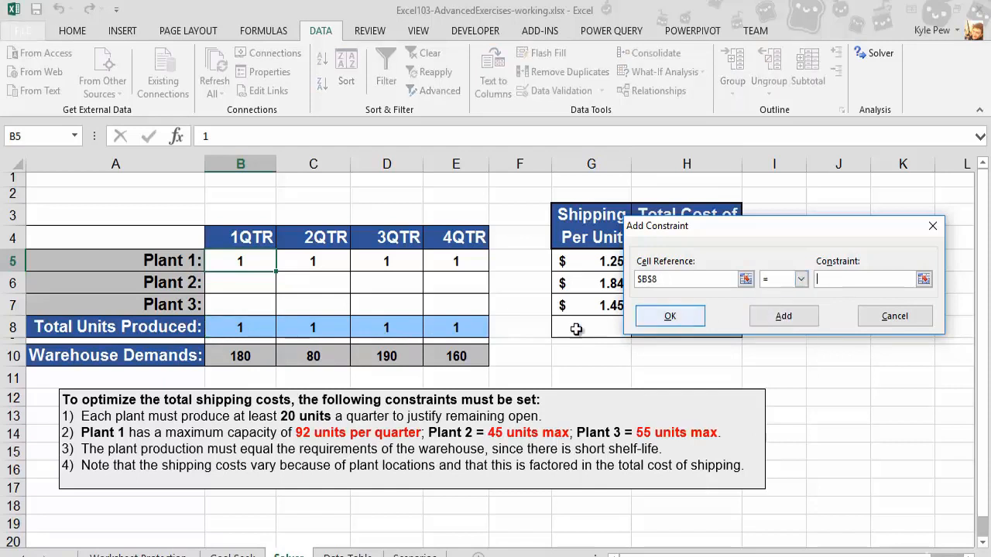
{"action": "left_click", "coordinate": [244, 354]}
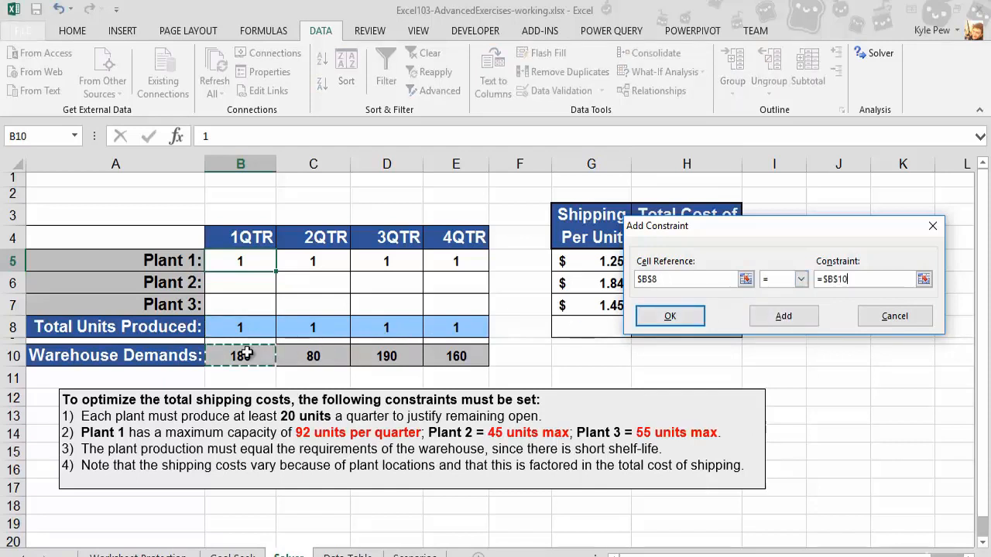
{"action": "left_click", "coordinate": [781, 317]}
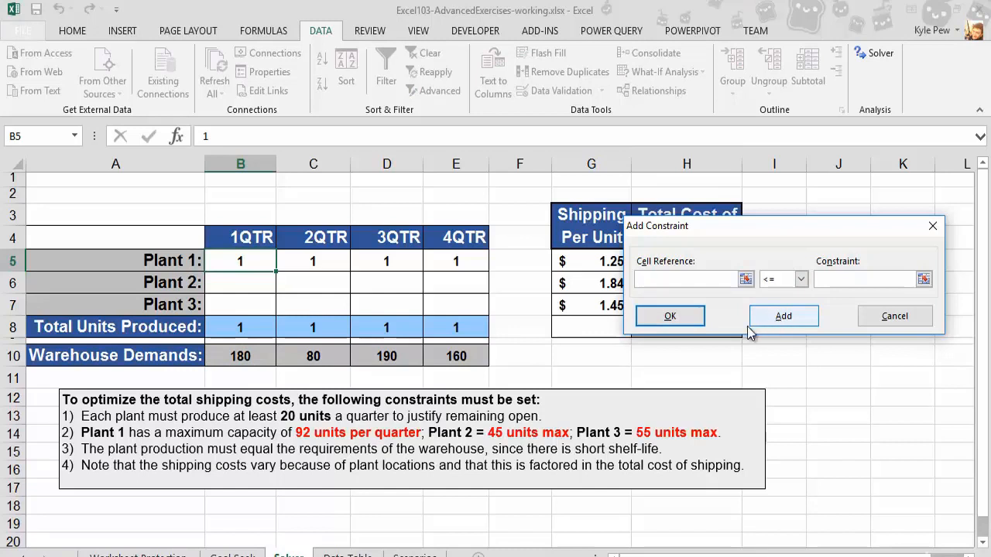
- Add a constraint requiring 2QTR total units produced C8 to equal warehouse demand C10
{"action": "left_click", "coordinate": [333, 329]}
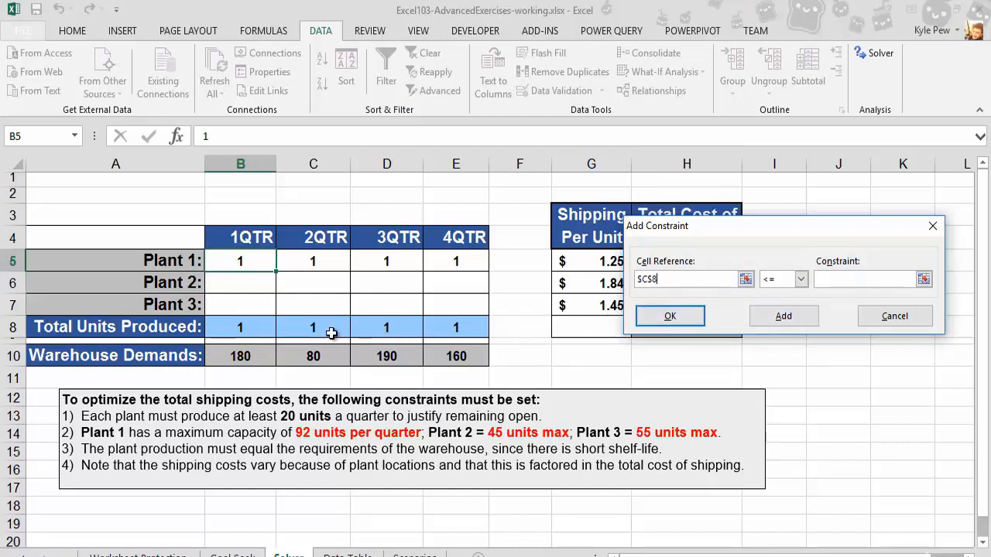
{"action": "left_click", "coordinate": [800, 279]}
{"action": "left_click", "coordinate": [767, 305]}
{"action": "left_click", "coordinate": [319, 351]}
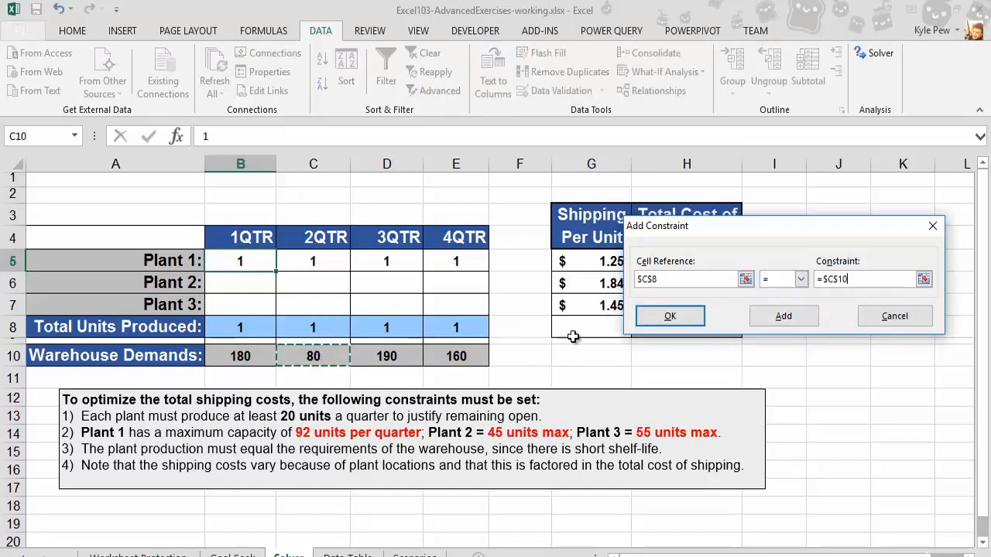
{"action": "left_click", "coordinate": [783, 316]}
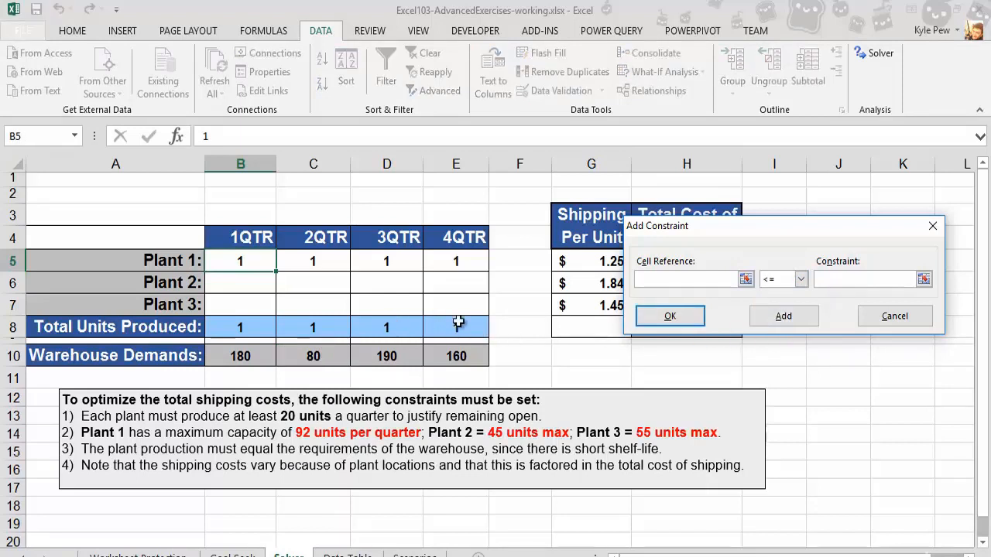
- Add a constraint requiring 3QTR total units produced D8 to equal warehouse demand D10
{"action": "left_click", "coordinate": [391, 328]}
{"action": "left_click", "coordinate": [798, 279]}
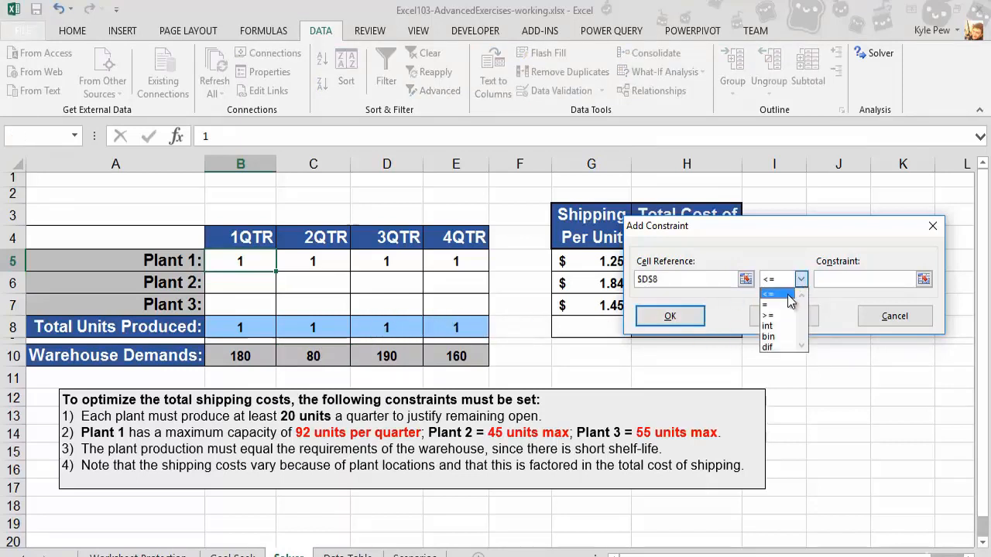
{"action": "left_click", "coordinate": [768, 303]}
{"action": "left_click", "coordinate": [378, 354]}
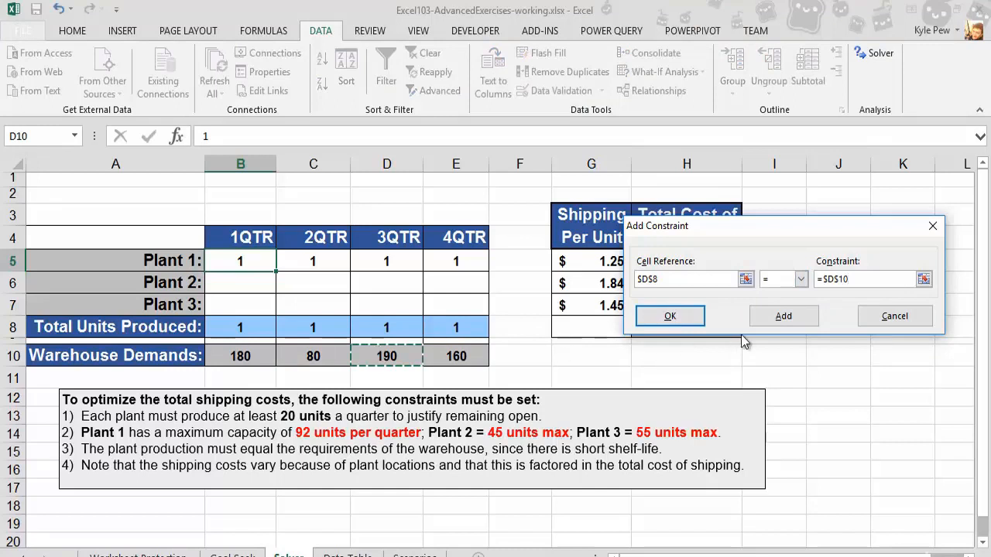
{"action": "left_click", "coordinate": [780, 317]}
- Add a constraint requiring 4QTR total E8 to equal demand E10, then close the Add Constraint dialog
{"action": "left_click", "coordinate": [483, 327]}
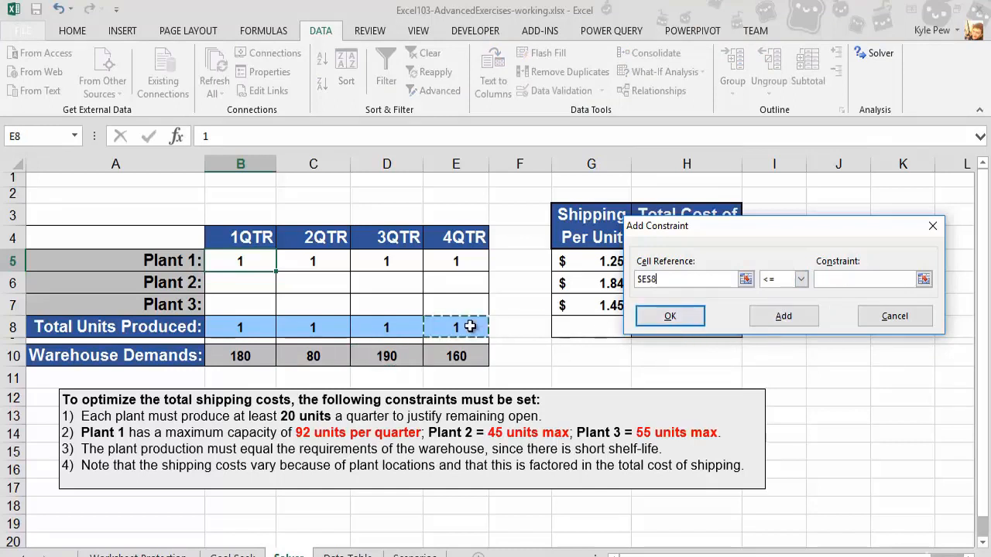
{"action": "left_click", "coordinate": [801, 278]}
{"action": "left_click", "coordinate": [784, 304]}
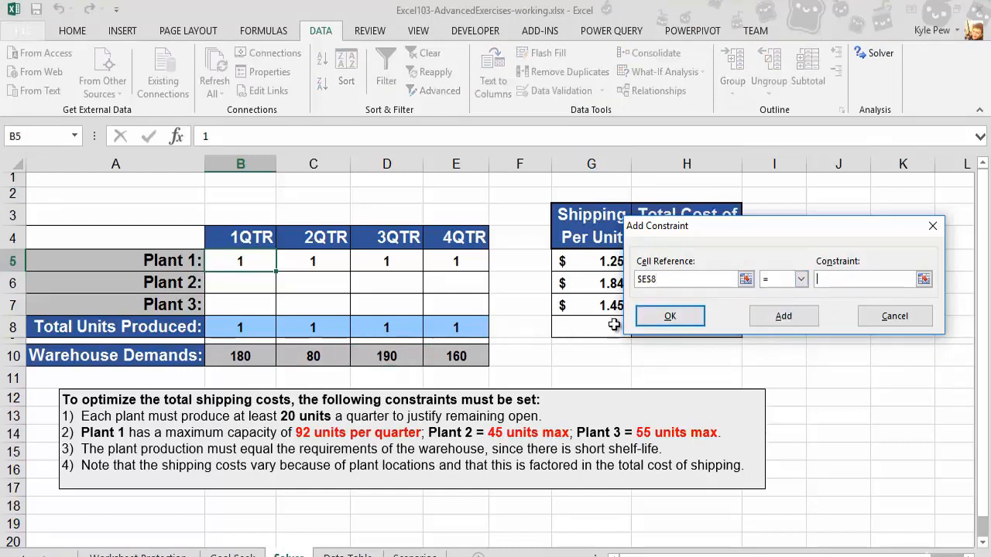
{"action": "left_click", "coordinate": [458, 356]}
{"action": "left_click", "coordinate": [780, 322]}
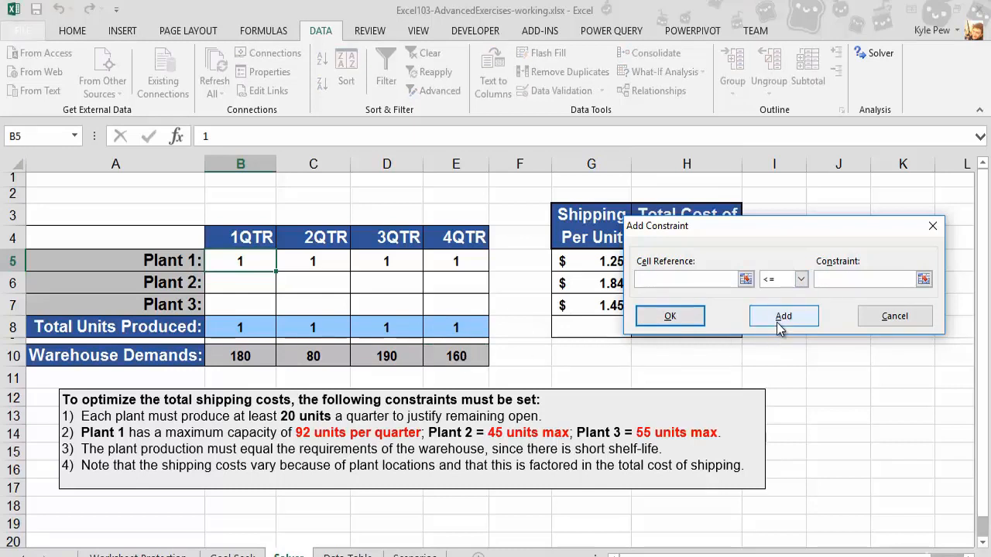
{"action": "left_click", "coordinate": [671, 318]}
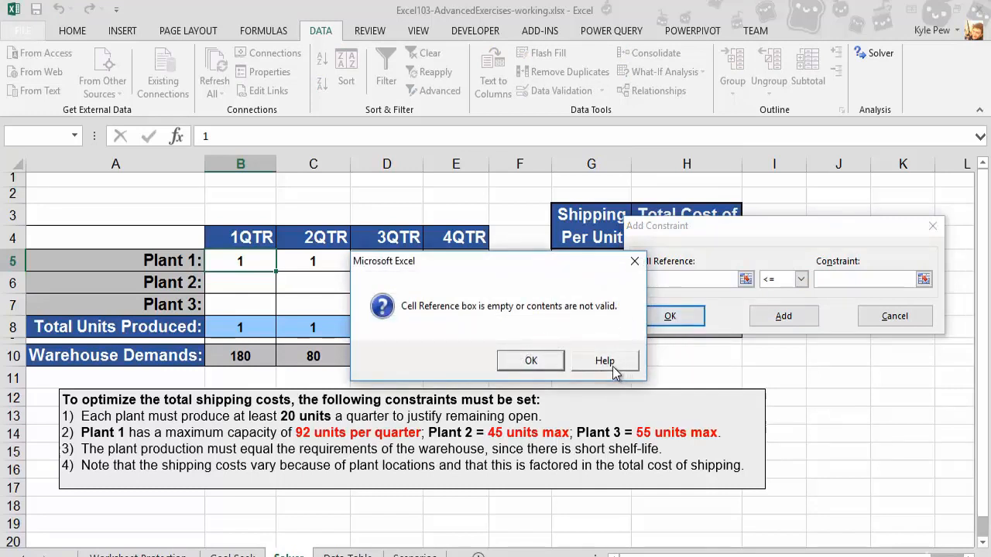
{"action": "left_click", "coordinate": [531, 360]}
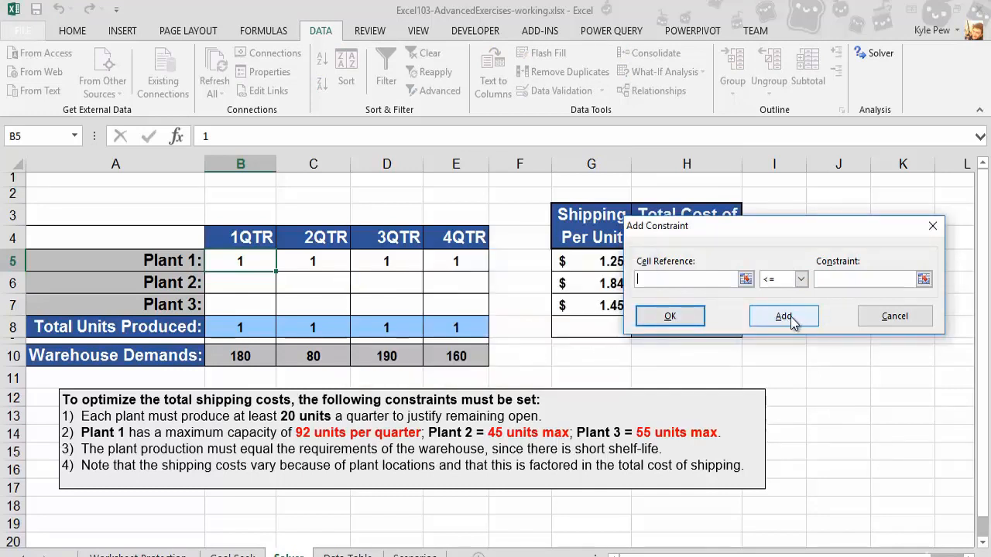
{"action": "left_click", "coordinate": [894, 318]}
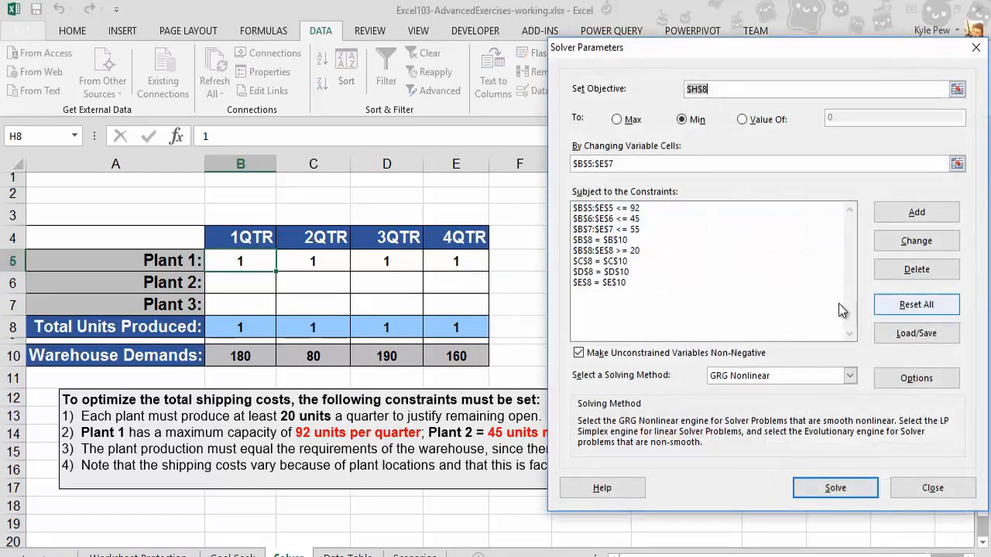
- Run Solver with the GRG Nonlinear method to minimize the total shipping cost
{"action": "left_click_drag", "start_coordinate": [646, 51], "coordinate": [257, 48]}
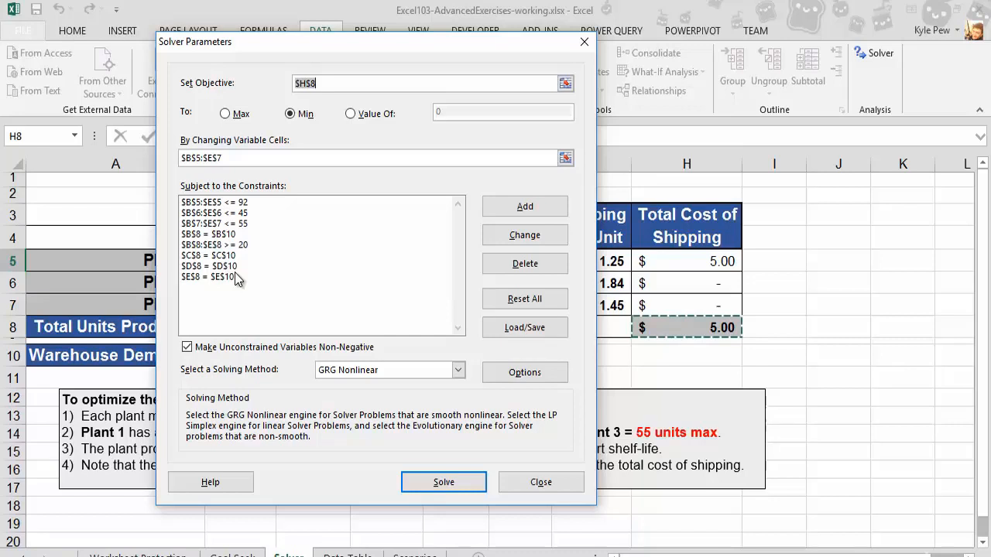
{"action": "left_click", "coordinate": [443, 483]}
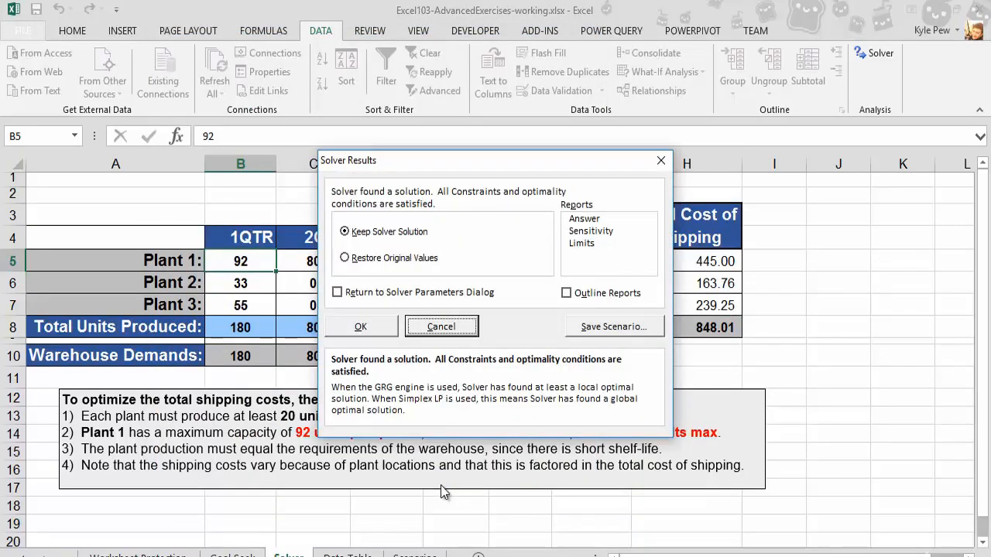
{"action": "left_click_drag", "start_coordinate": [466, 167], "coordinate": [821, 386]}
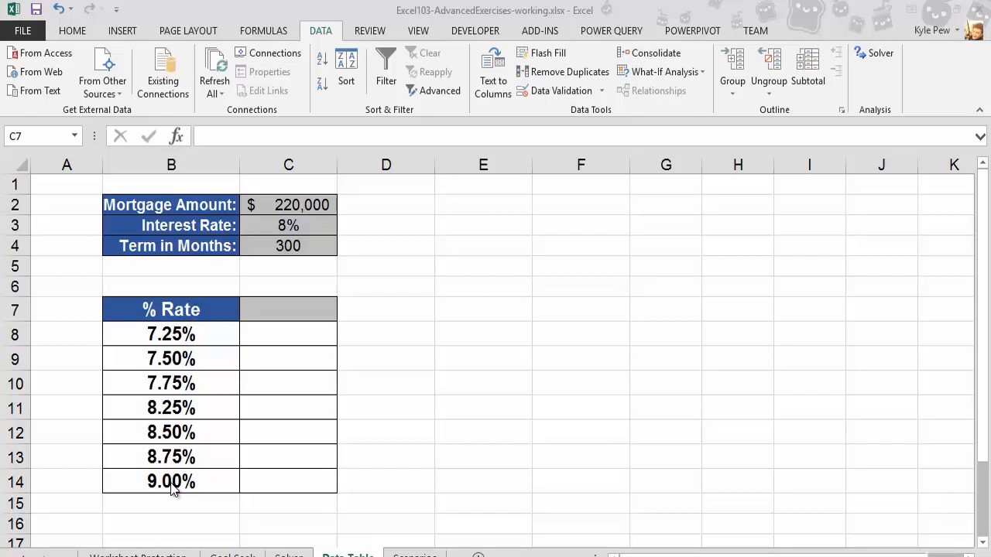
- Review the % Rate table range B7:C14 on the Data Table sheet
{"action": "left_click_drag", "start_coordinate": [133, 309], "coordinate": [284, 483]}
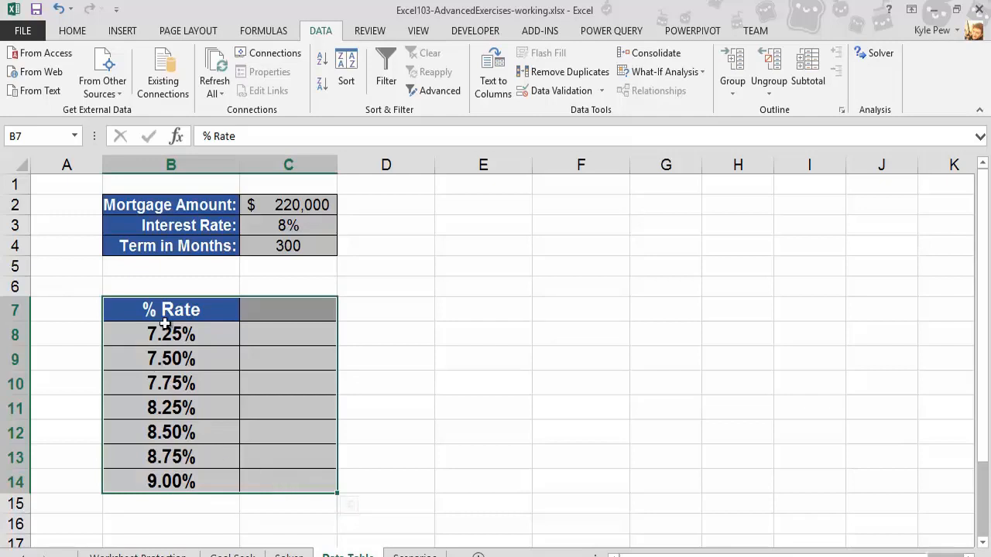
{"action": "left_click_drag", "start_coordinate": [166, 323], "coordinate": [158, 485]}
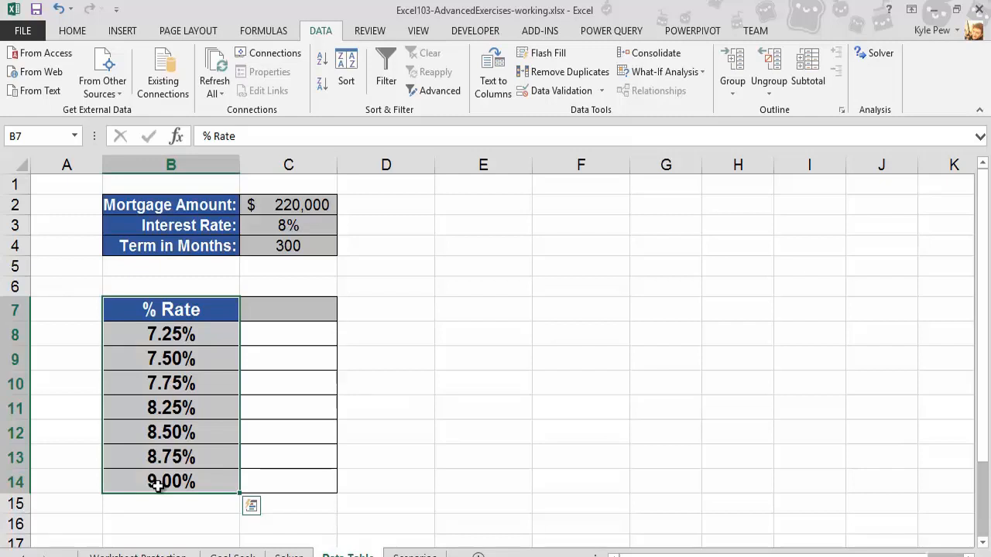
{"action": "left_click", "coordinate": [155, 311]}
{"action": "left_click_drag", "start_coordinate": [155, 310], "coordinate": [150, 480]}
{"action": "left_click", "coordinate": [260, 311]}
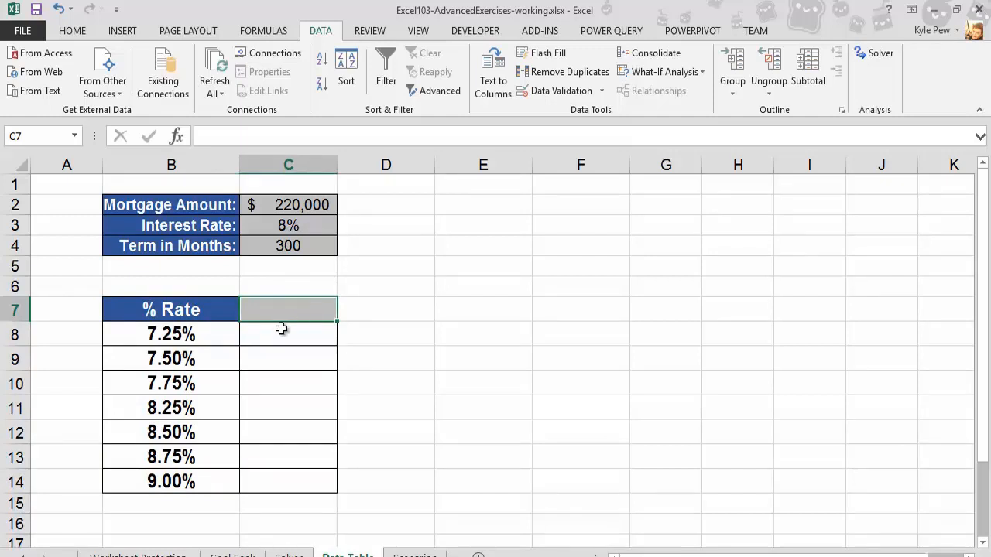
{"action": "left_click_drag", "start_coordinate": [281, 327], "coordinate": [278, 482]}
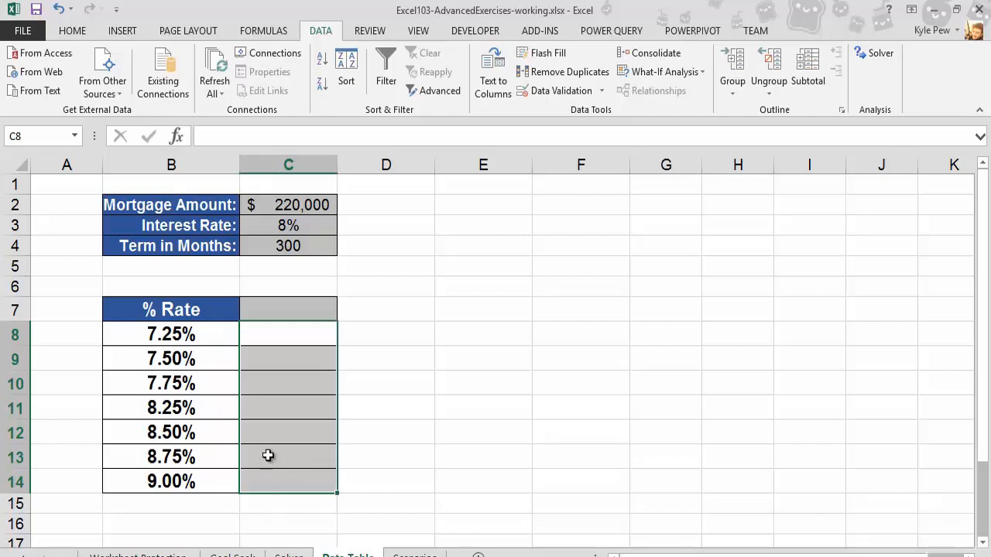
{"action": "left_click", "coordinate": [272, 312]}
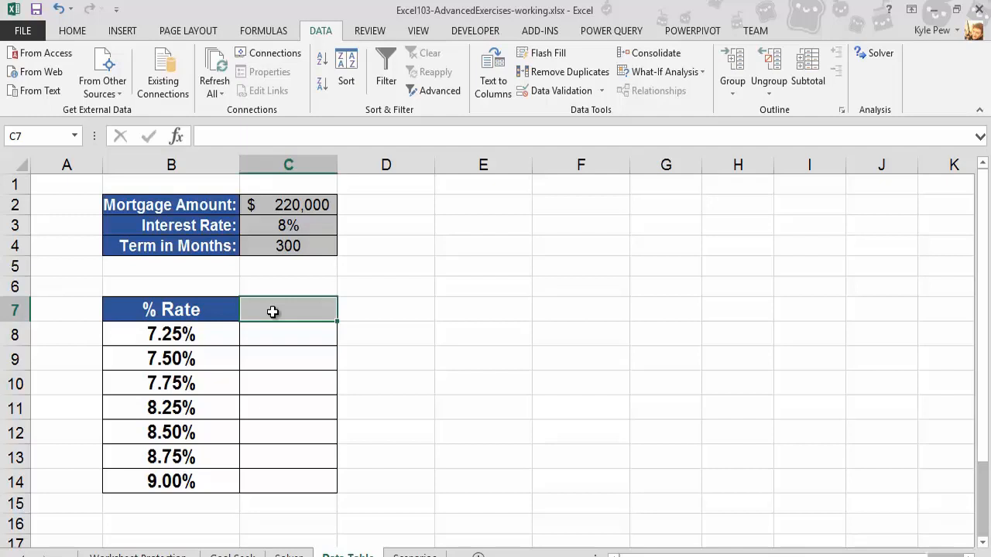
- Enter the payment formula =-pmt(C3/12,C4,C2) in C7 at the head of the rate table
{"action": "type", "text": "=pmt"}
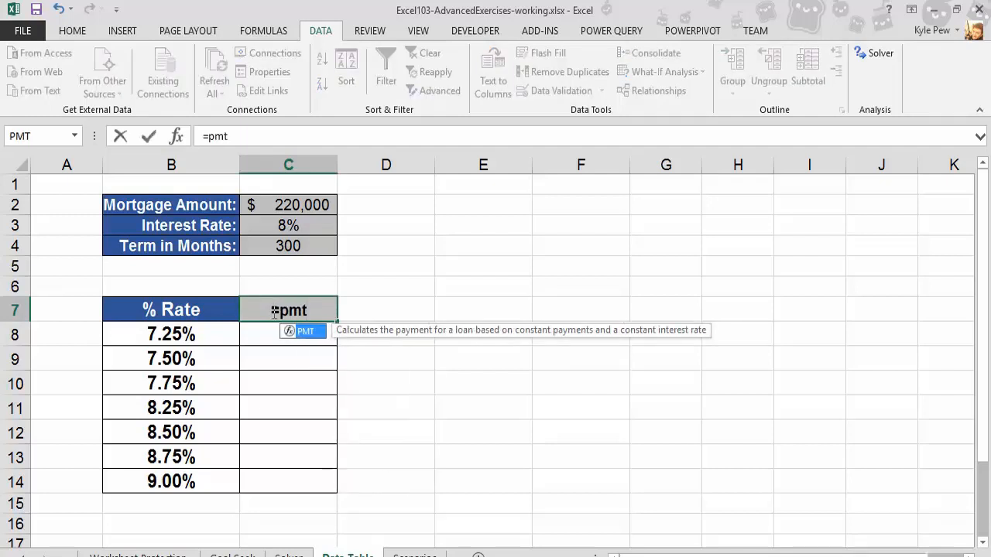
{"action": "type", "text": "("}
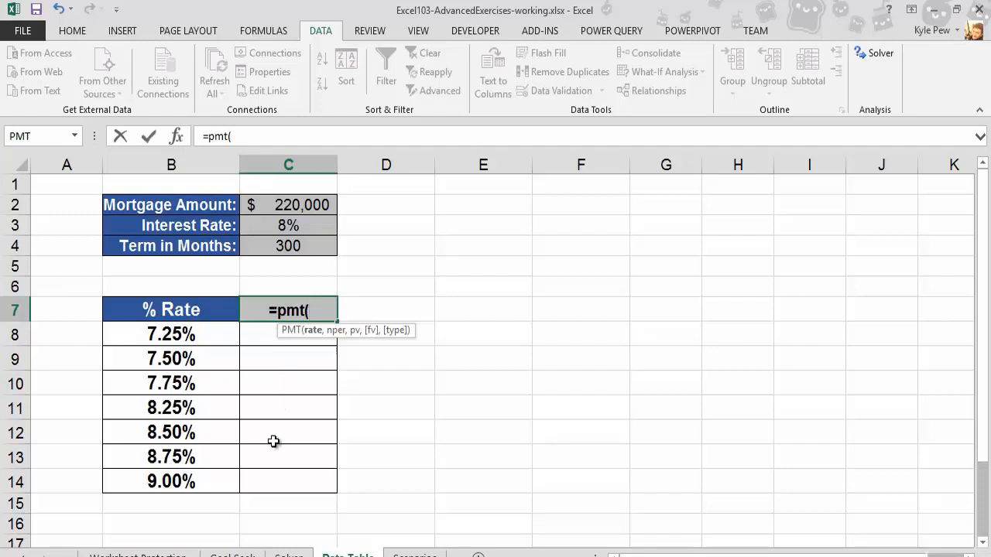
{"action": "left_click", "coordinate": [270, 225]}
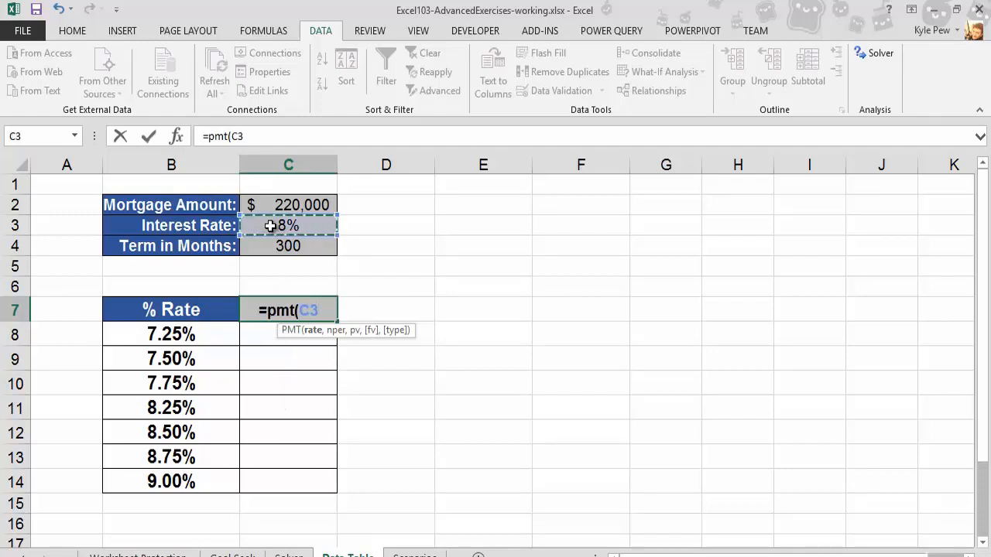
{"action": "type", "text": "/"}
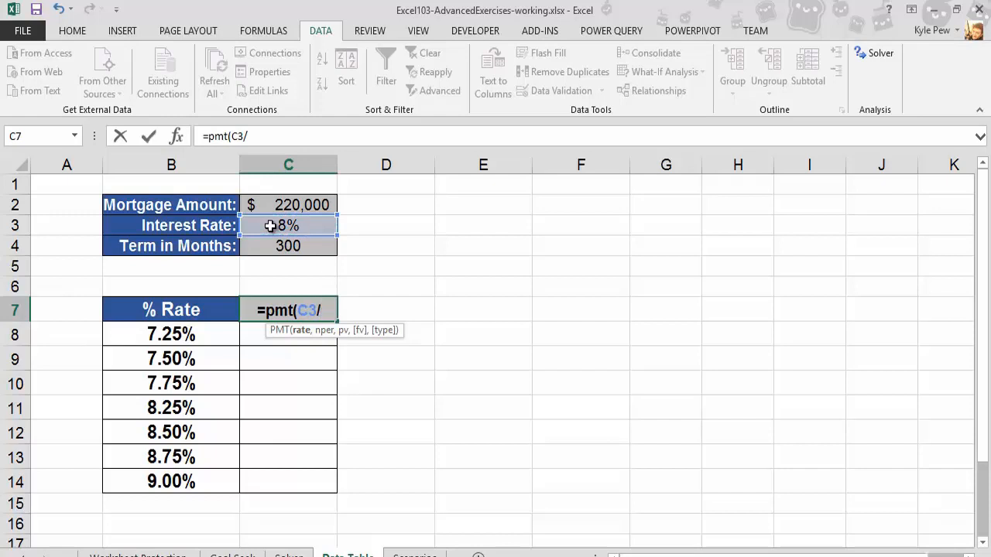
{"action": "type", "text": "12,"}
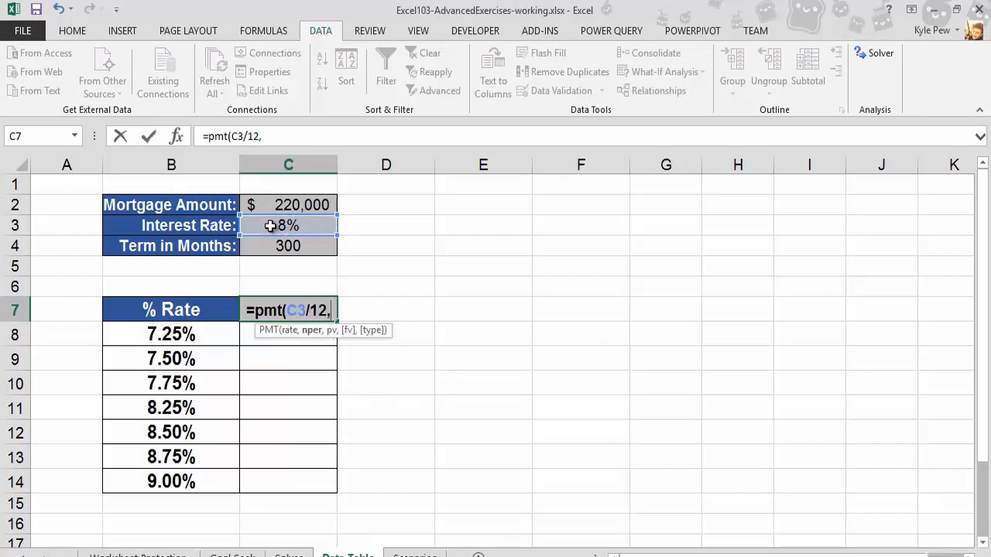
{"action": "left_click", "coordinate": [266, 246]}
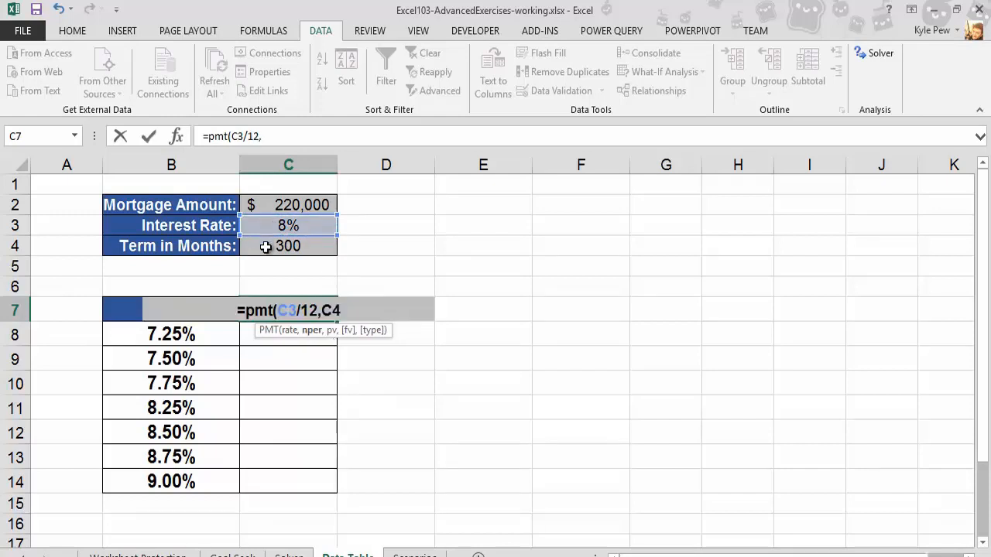
{"action": "type", "text": ","}
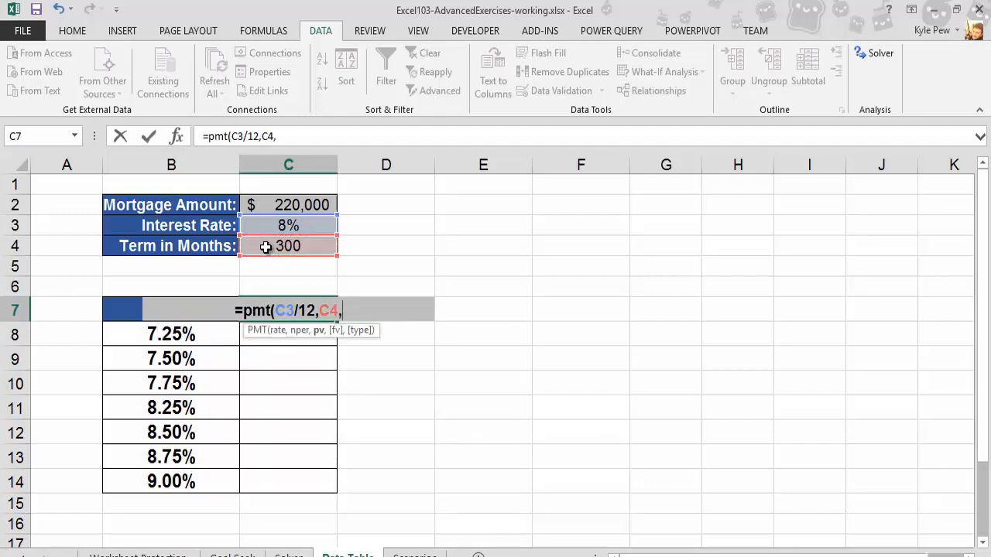
{"action": "left_click", "coordinate": [275, 205]}
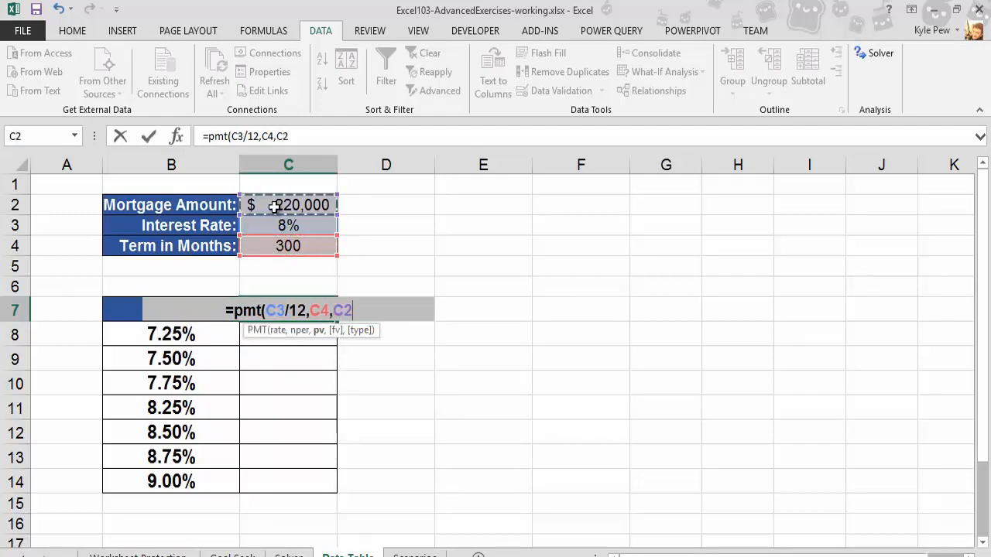
{"action": "type", "text": ")"}
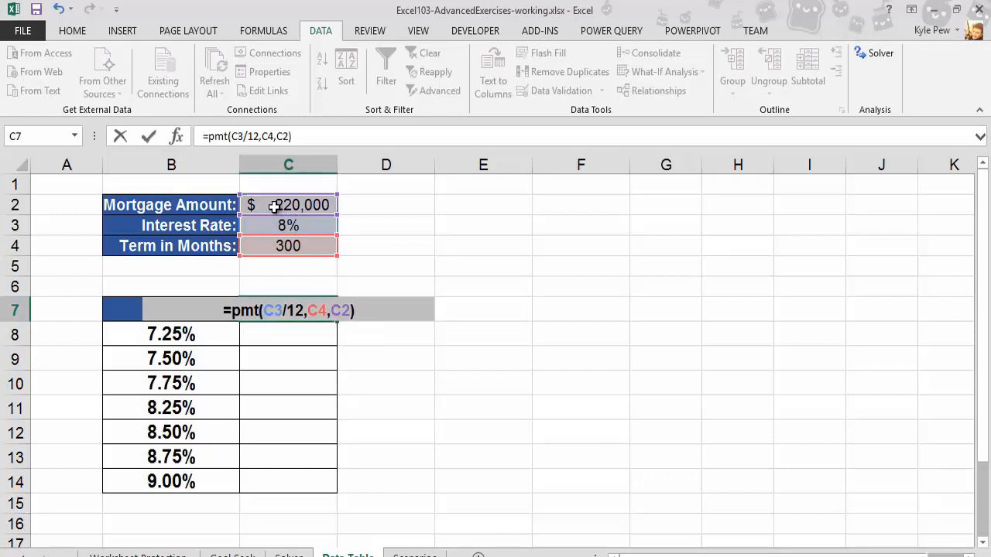
{"action": "left_click", "coordinate": [231, 310]}
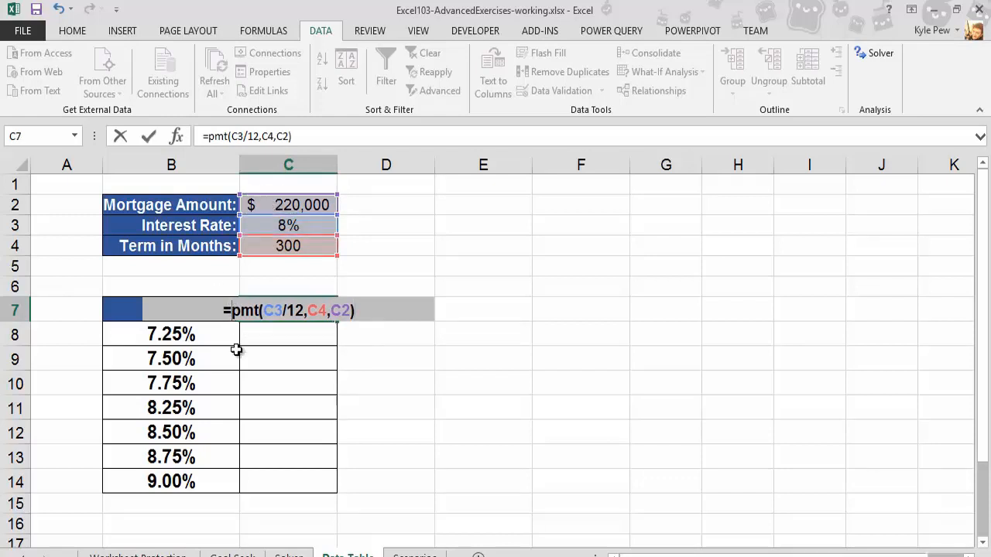
{"action": "type", "text": "-"}
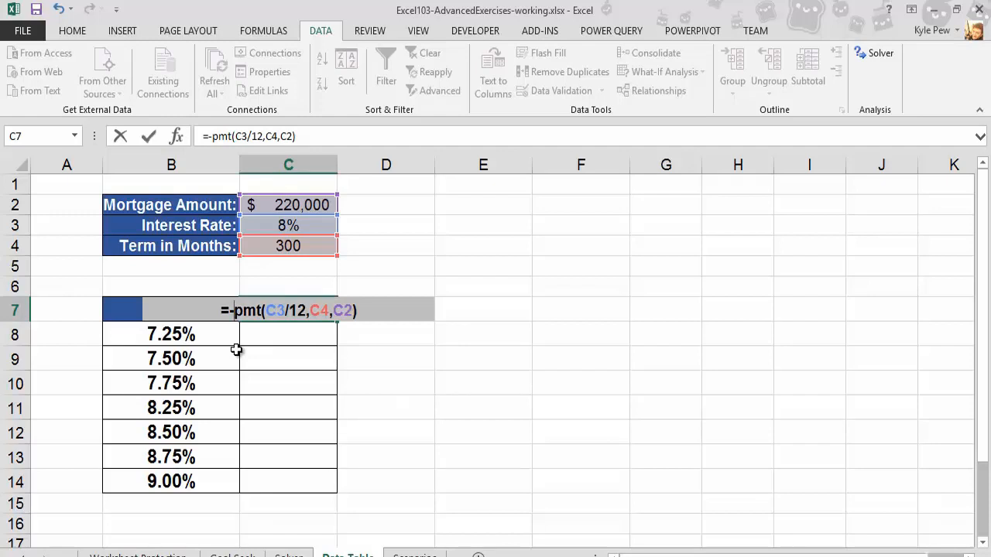
{"action": "key", "text": "Return"}
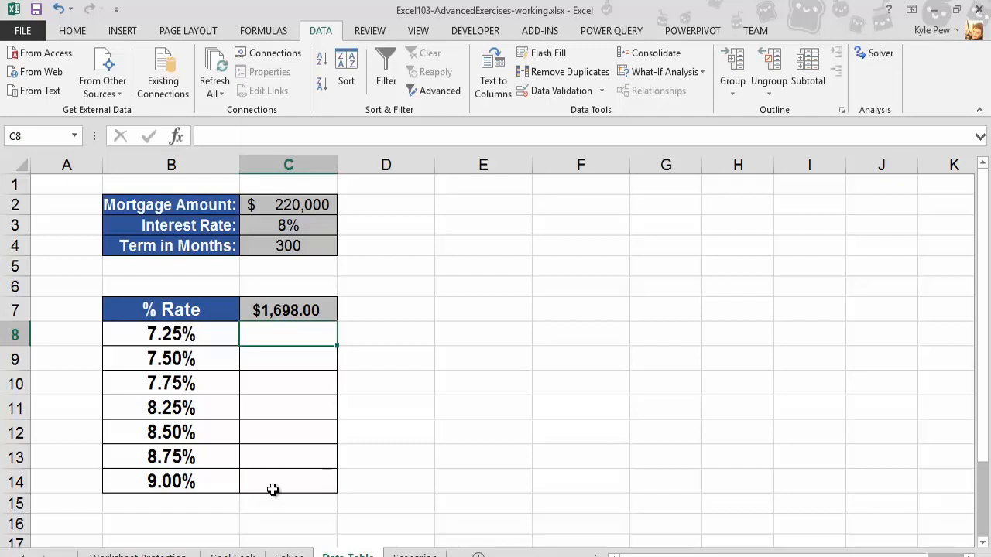
- Build a one-variable data table on B7:C14 with C3 as the column input cell
{"action": "left_click_drag", "start_coordinate": [187, 314], "coordinate": [280, 481]}
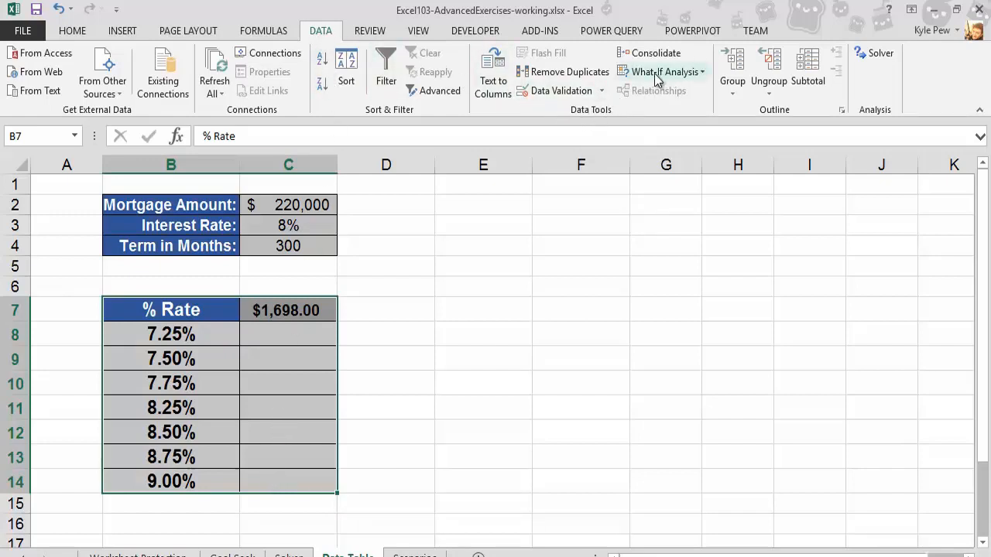
{"action": "left_click", "coordinate": [699, 77]}
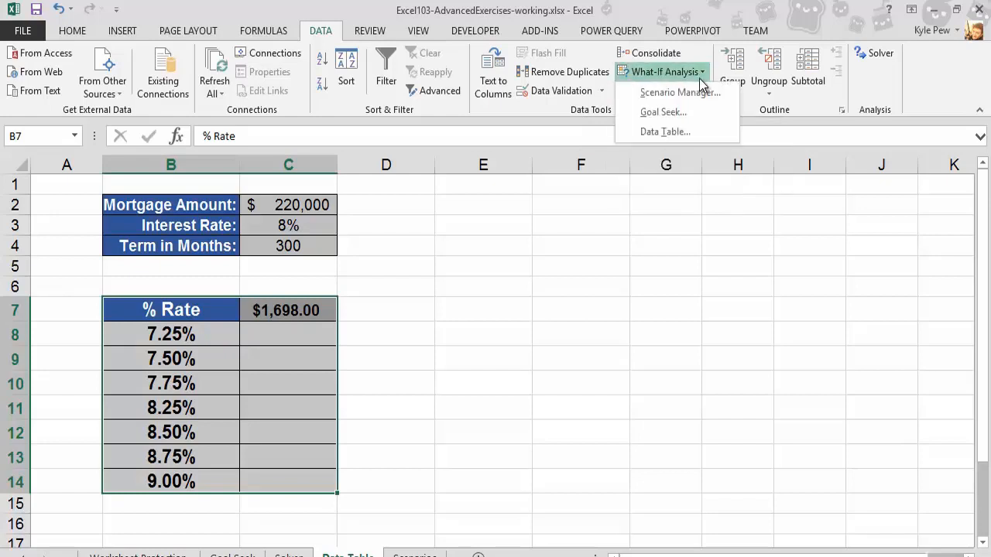
{"action": "left_click", "coordinate": [664, 132]}
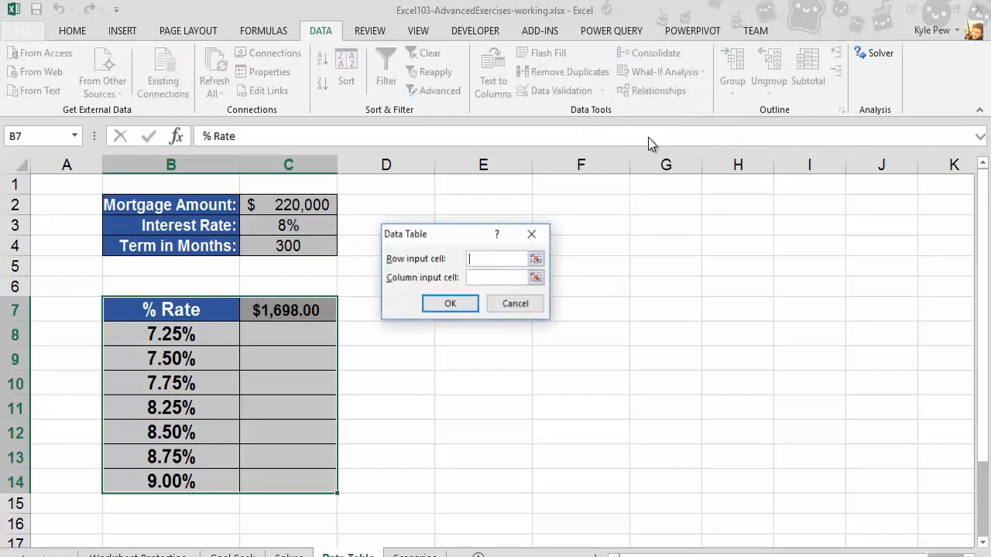
{"action": "left_click_drag", "start_coordinate": [443, 244], "coordinate": [412, 217]}
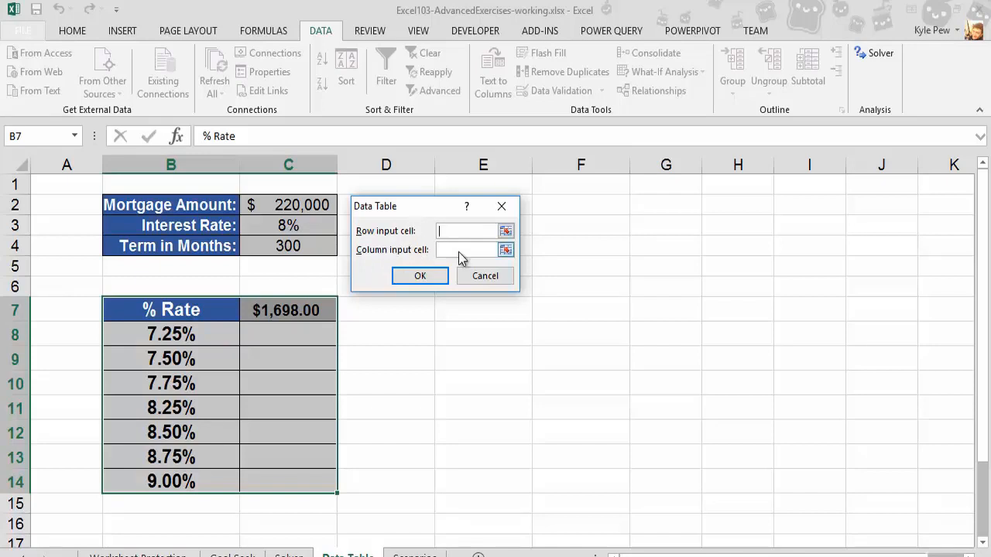
{"action": "left_click", "coordinate": [460, 251]}
{"action": "left_click", "coordinate": [447, 250]}
{"action": "left_click", "coordinate": [287, 226]}
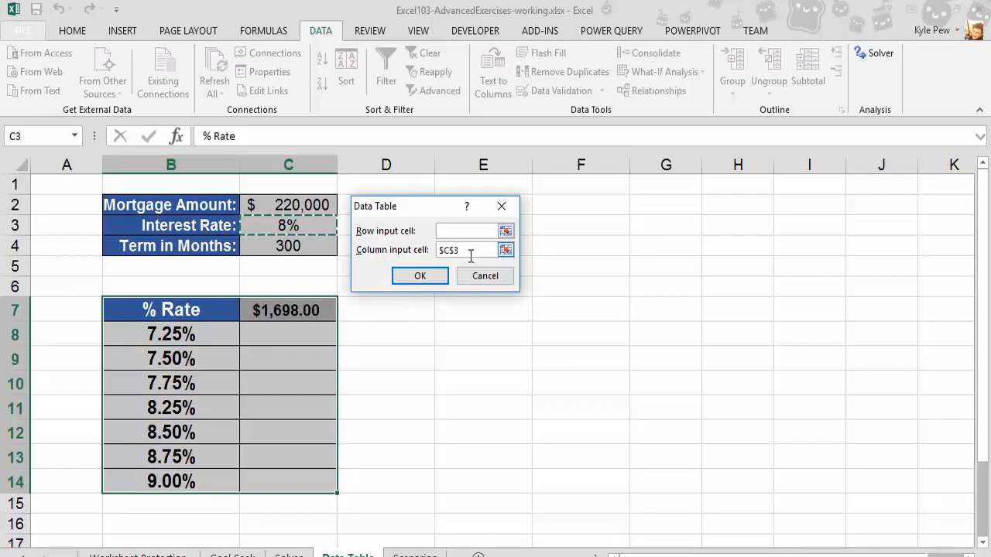
{"action": "left_click", "coordinate": [419, 278]}
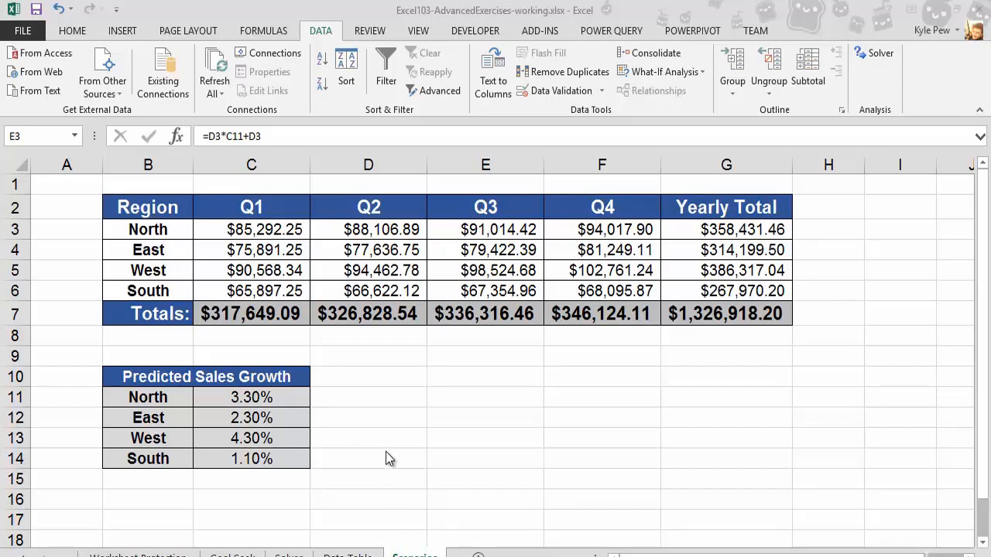
- Examine the quarterly sales formulas and the Predicted Sales Growth table on the Scenarios sheet
{"action": "left_click", "coordinate": [137, 209]}
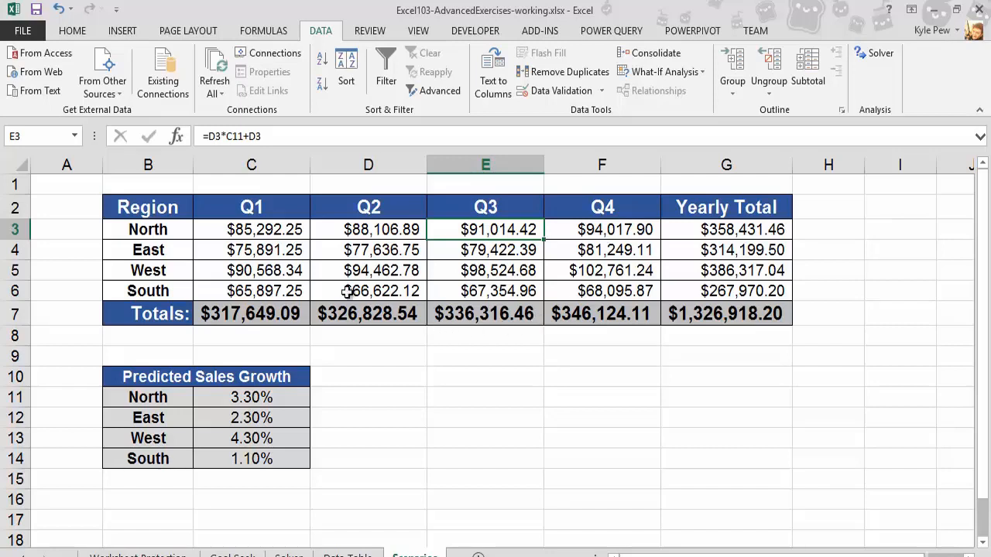
{"action": "left_click", "coordinate": [232, 231]}
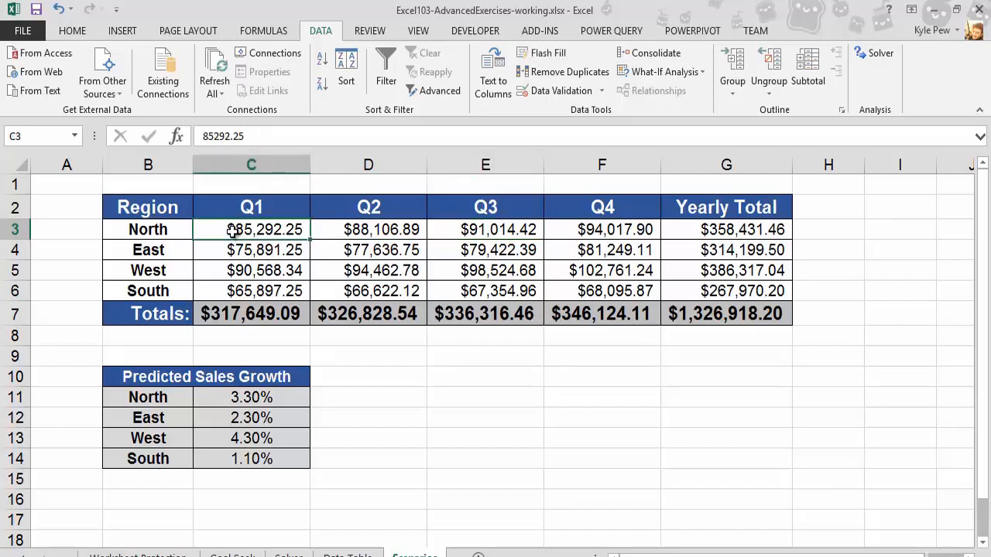
{"action": "left_click", "coordinate": [222, 250]}
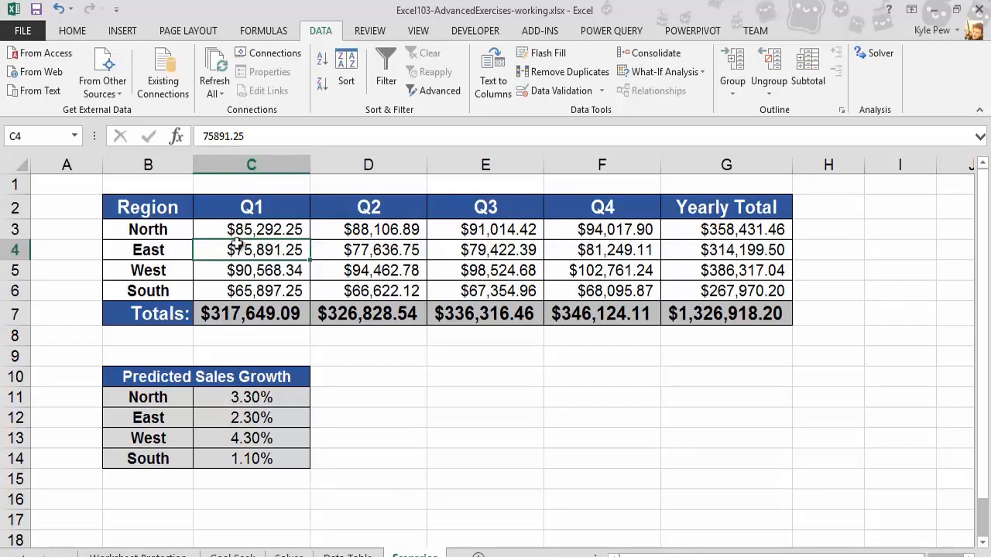
{"action": "left_click", "coordinate": [364, 249]}
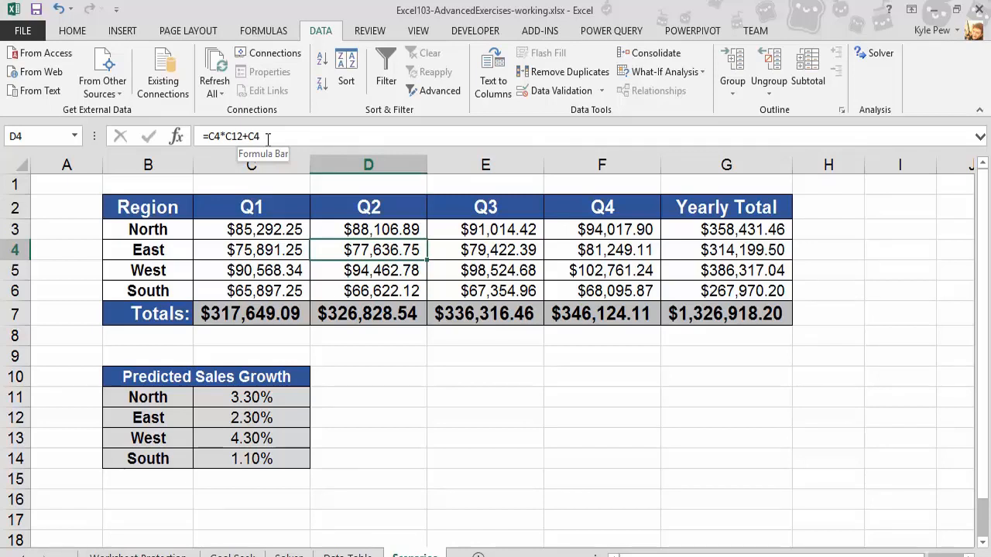
{"action": "left_click", "coordinate": [482, 257]}
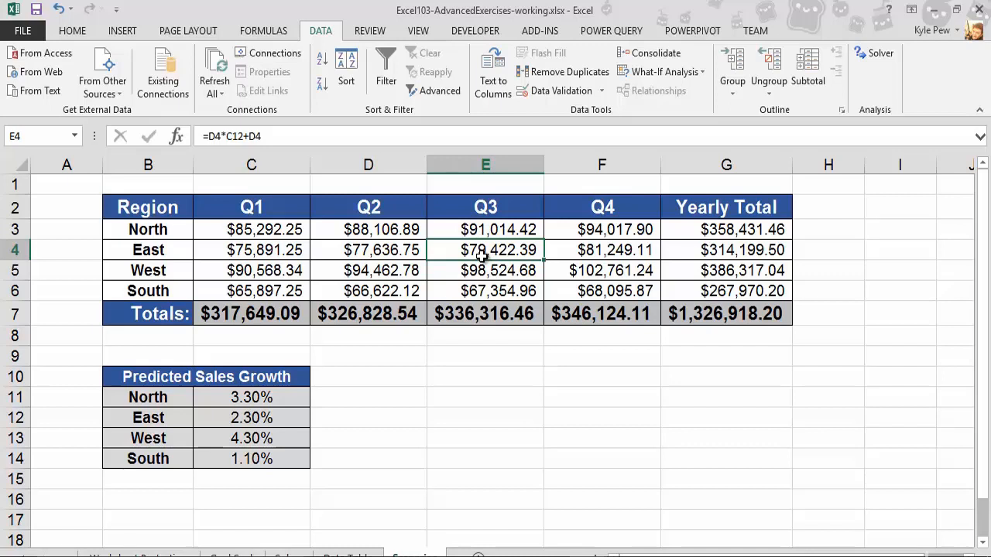
{"action": "left_click_drag", "start_coordinate": [186, 425], "coordinate": [214, 462]}
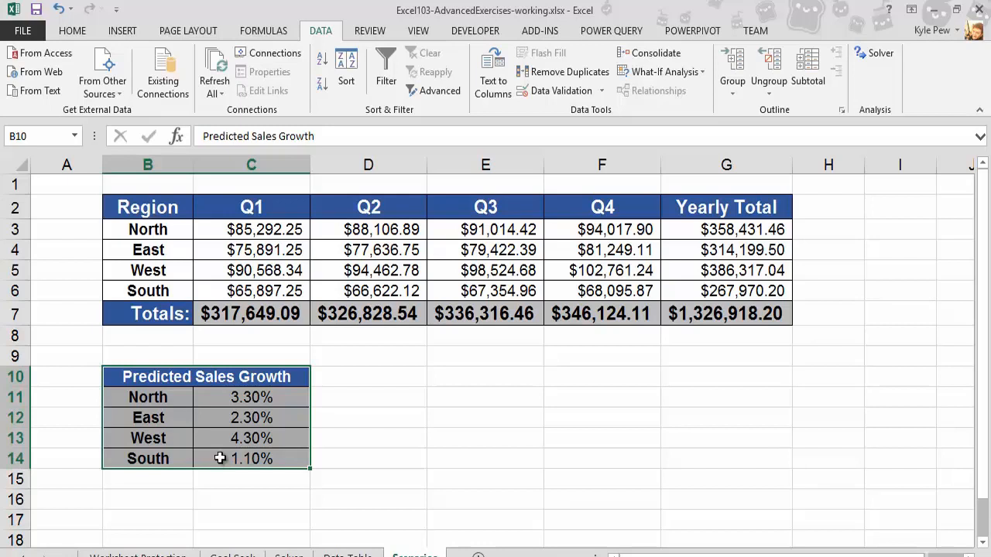
- Try setting North's predicted sales growth to 5%, then undo the change
{"action": "left_click", "coordinate": [233, 398]}
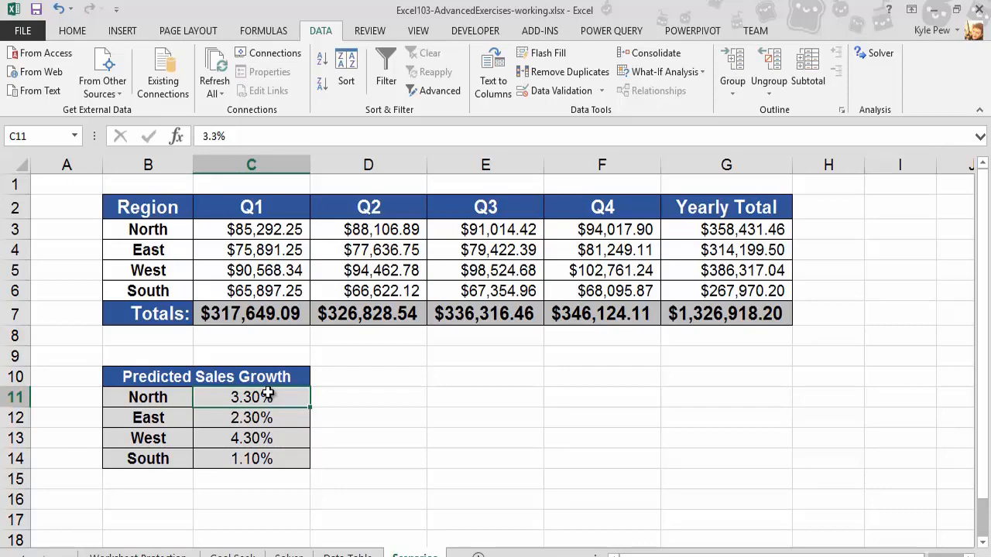
{"action": "type", "text": "5"}
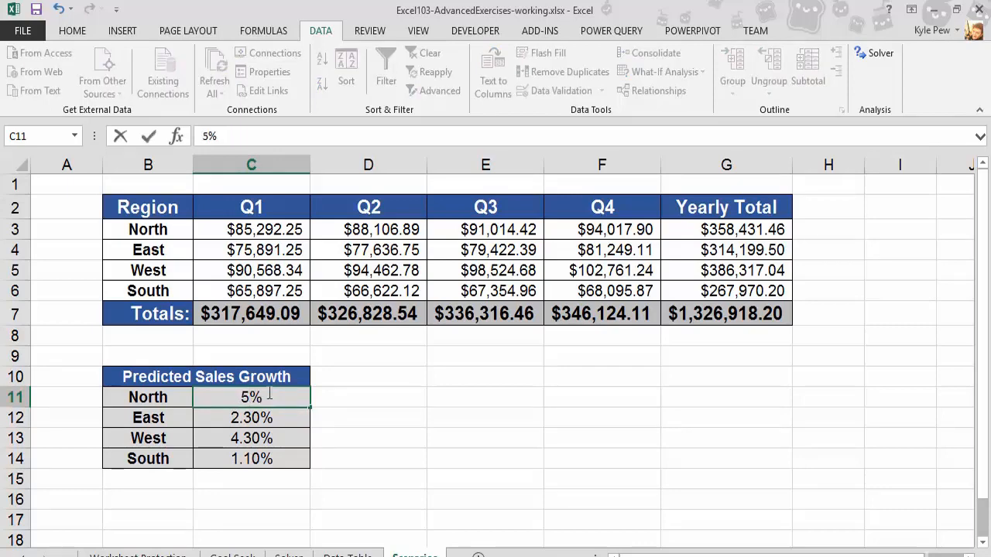
{"action": "key", "text": "Return"}
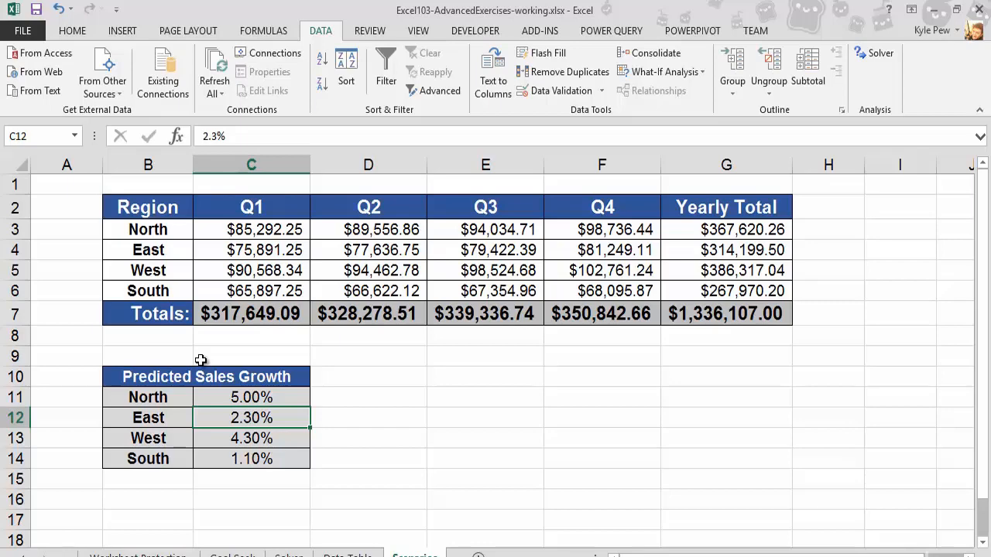
{"action": "key", "text": "ctrl+z"}
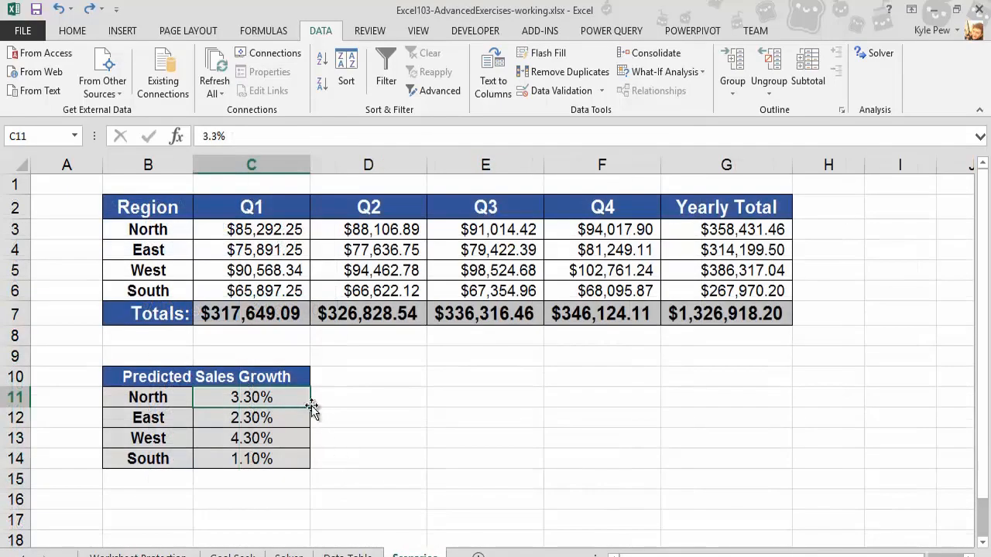
- Add a scenario named Default Scenario for the growth cells C11:C14, keeping their current values
{"action": "left_click", "coordinate": [323, 400]}
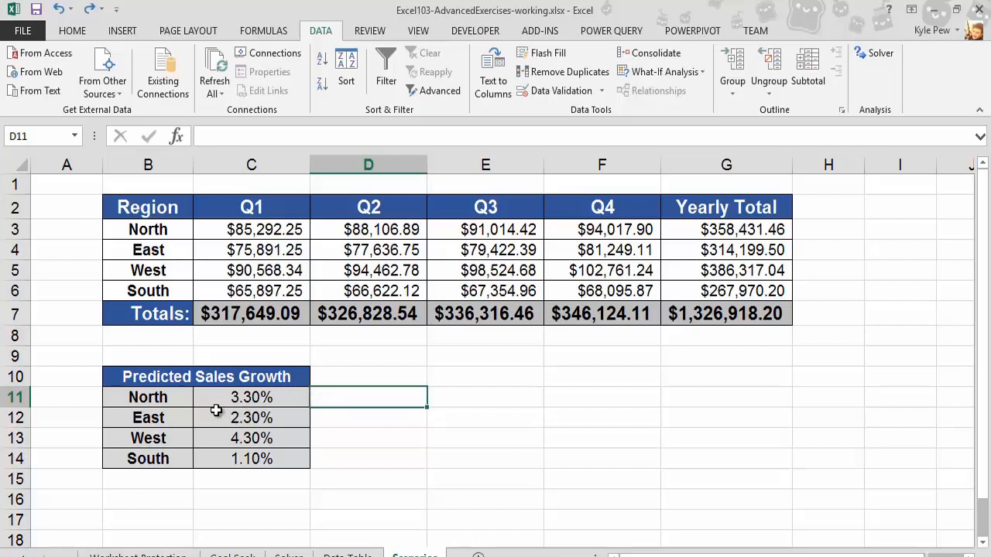
{"action": "left_click_drag", "start_coordinate": [219, 398], "coordinate": [218, 460]}
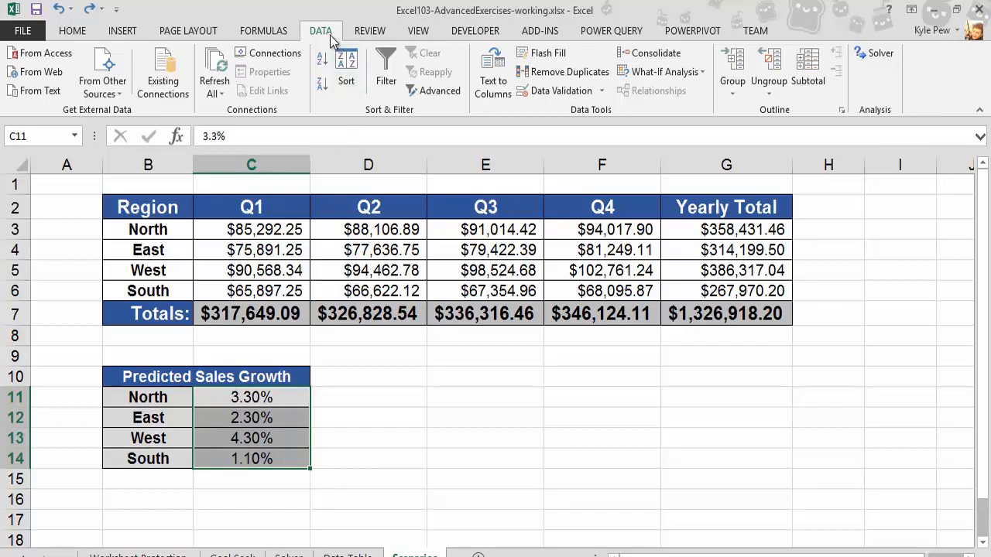
{"action": "left_click", "coordinate": [685, 77]}
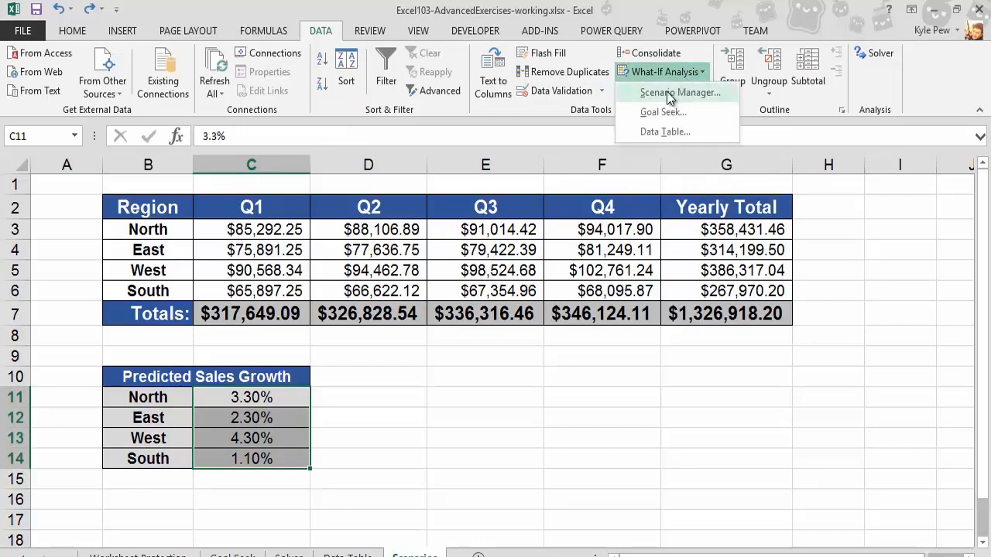
{"action": "left_click", "coordinate": [684, 95]}
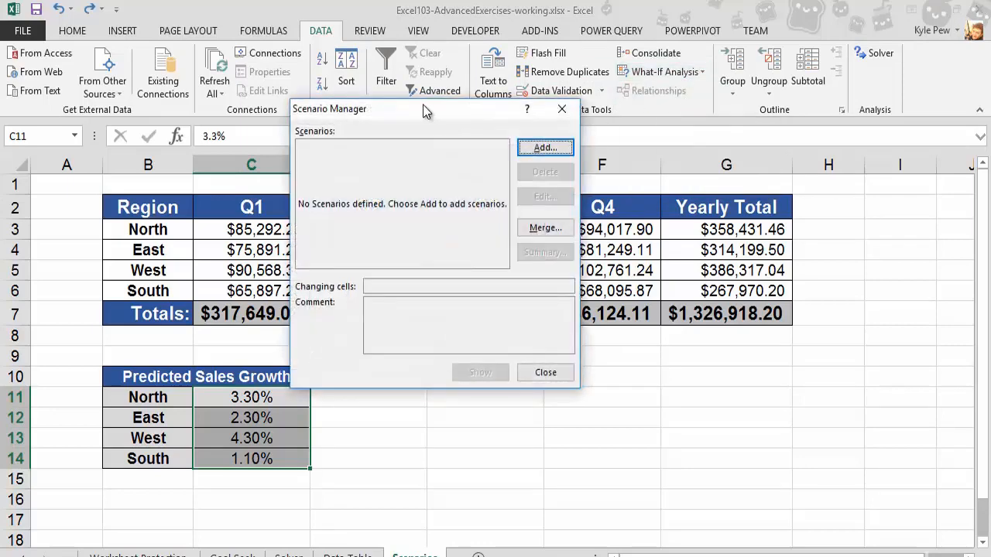
{"action": "left_click_drag", "start_coordinate": [422, 105], "coordinate": [449, 239]}
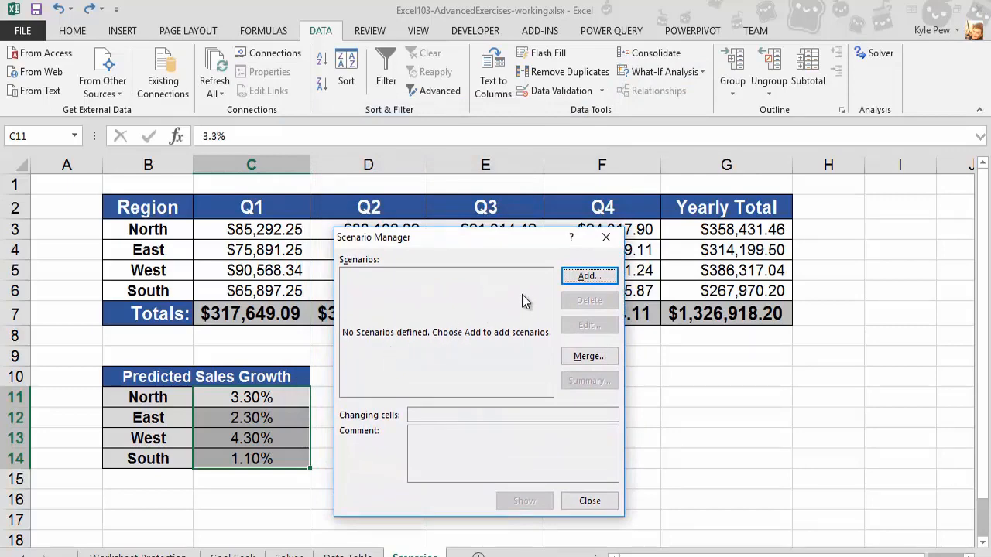
{"action": "left_click", "coordinate": [585, 279]}
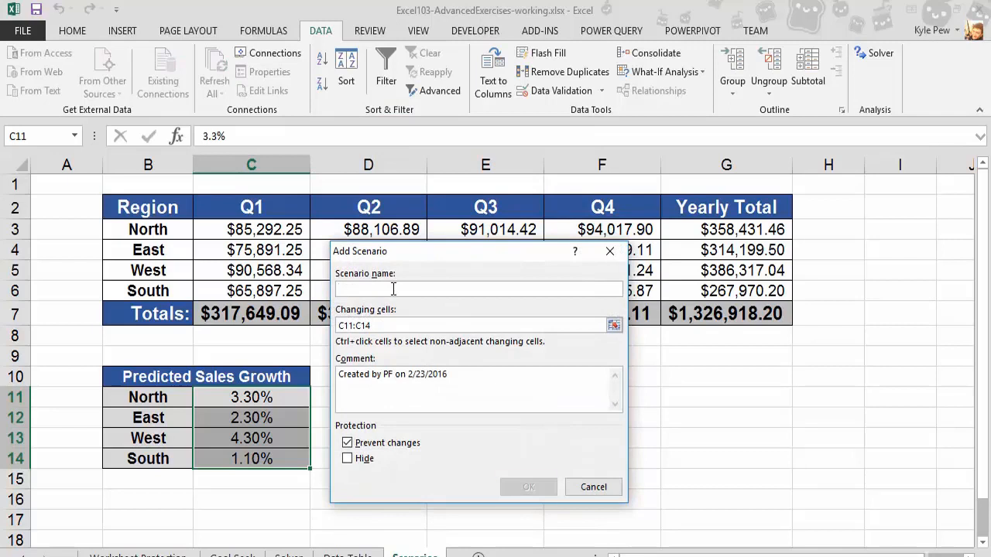
{"action": "type", "text": "Default"}
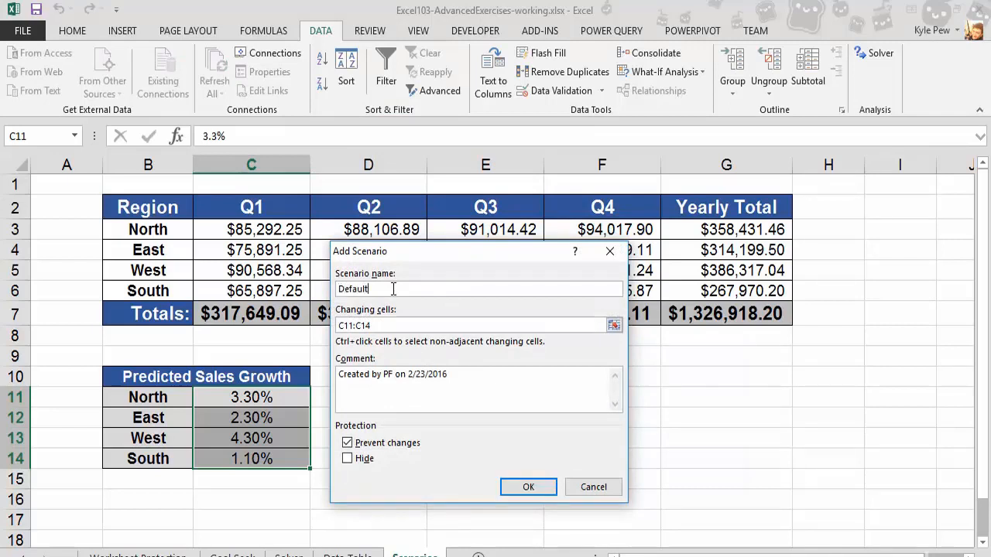
{"action": "type", "text": " Scenario"}
{"action": "left_click", "coordinate": [536, 489]}
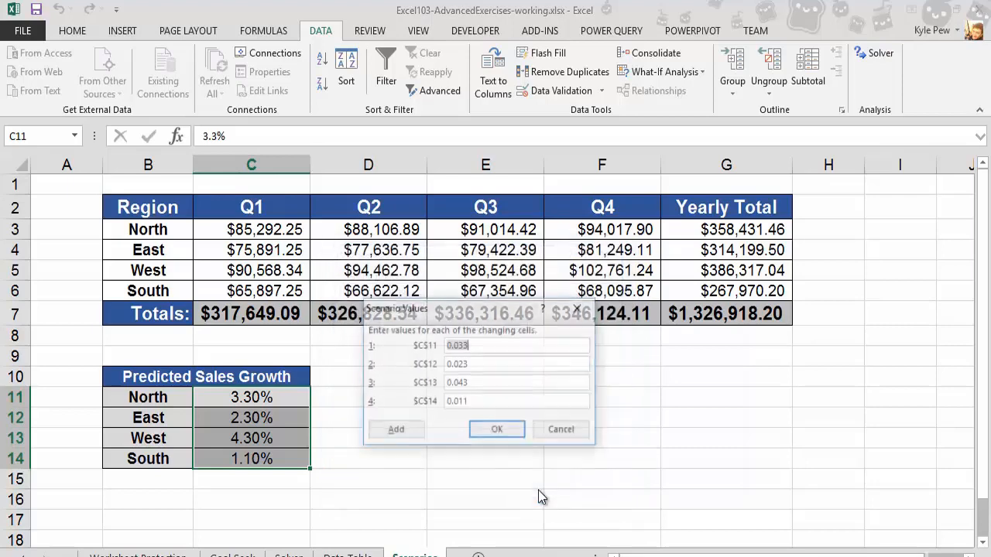
{"action": "left_click", "coordinate": [497, 431]}
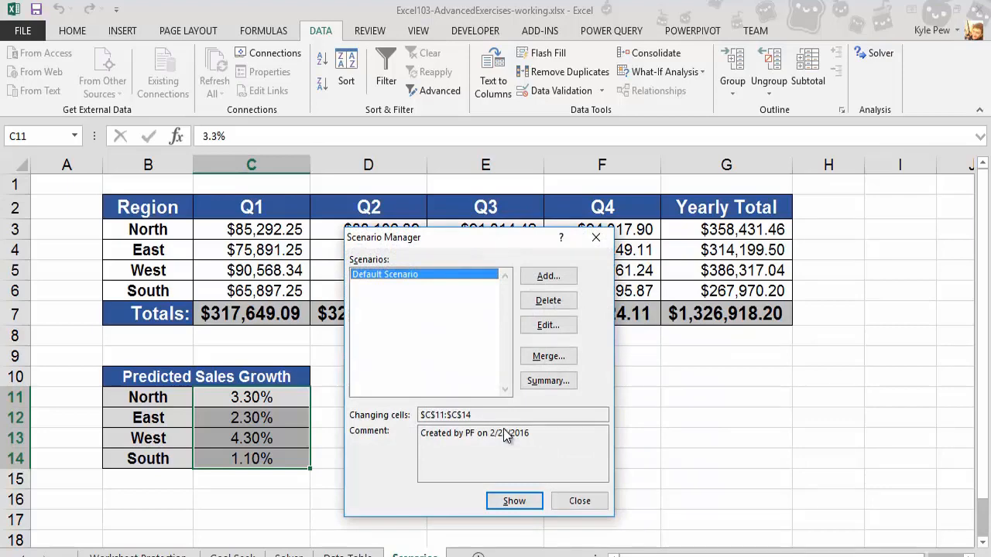
- Add a Best Case Scenario with growth values 0.05, 0.08, 0.065 and 0.03 for North, East, West and South
{"action": "left_click", "coordinate": [544, 282]}
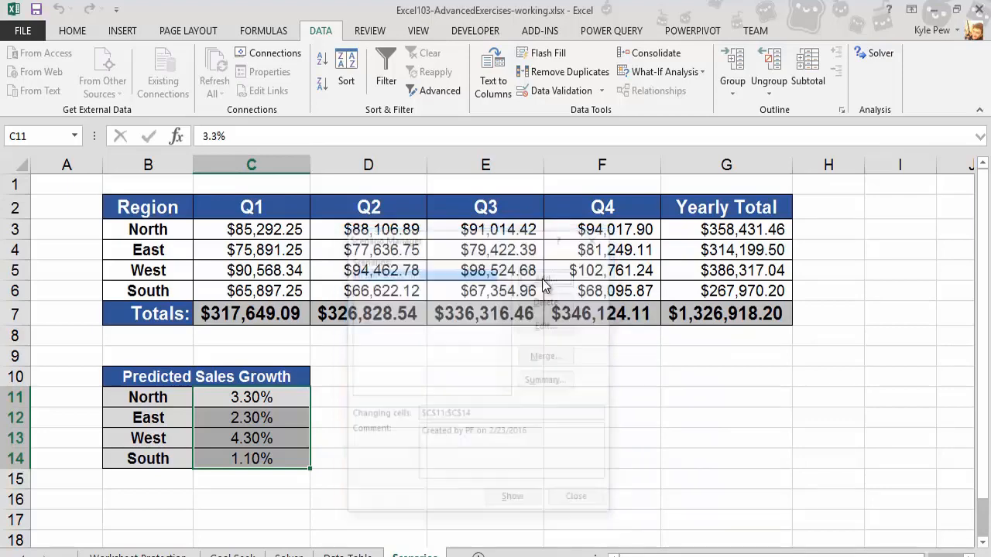
{"action": "type", "text": "B"}
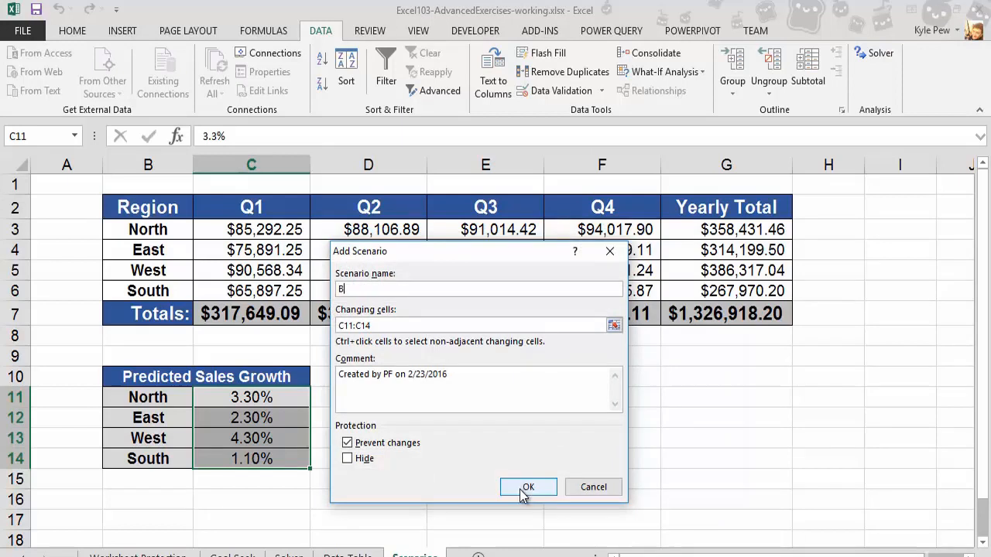
{"action": "type", "text": "est Case Scenario"}
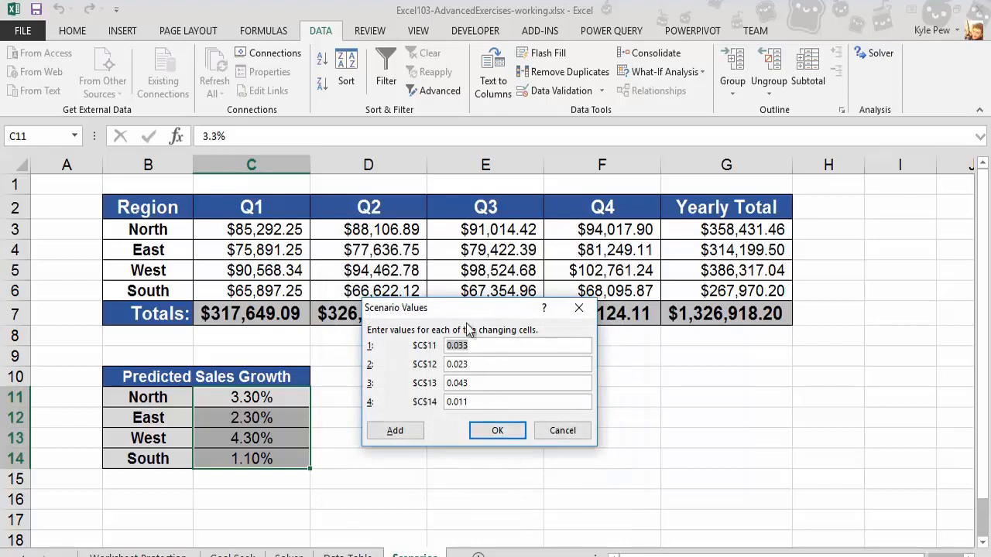
{"action": "left_click_drag", "start_coordinate": [451, 308], "coordinate": [417, 353]}
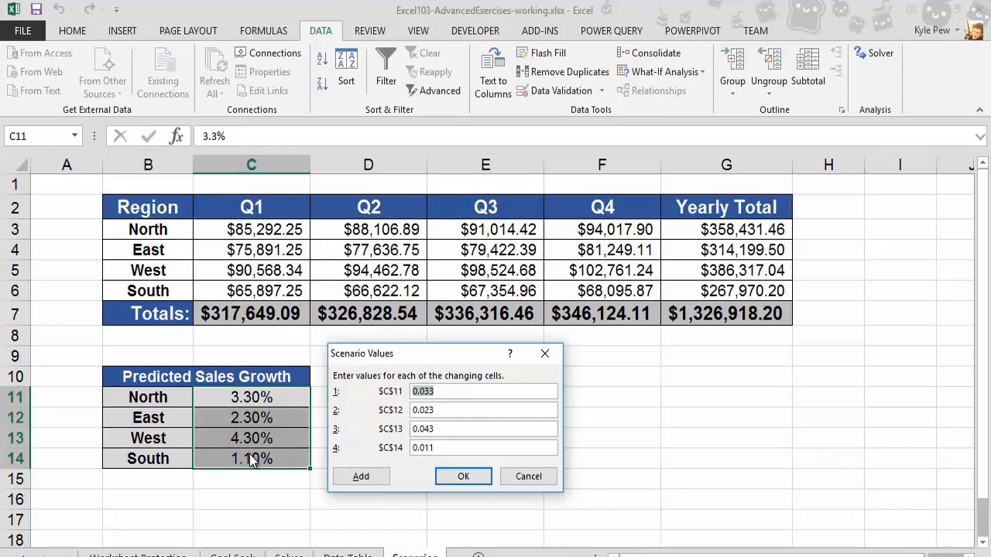
{"action": "left_click_drag", "start_coordinate": [422, 392], "coordinate": [441, 393]}
{"action": "type", "text": "5"}
{"action": "left_click_drag", "start_coordinate": [422, 409], "coordinate": [438, 409]}
{"action": "type", "text": "8"}
{"action": "left_click_drag", "start_coordinate": [424, 431], "coordinate": [434, 443]}
{"action": "type", "text": "65"}
{"action": "left_click_drag", "start_coordinate": [424, 448], "coordinate": [437, 458]}
{"action": "type", "text": "3"}
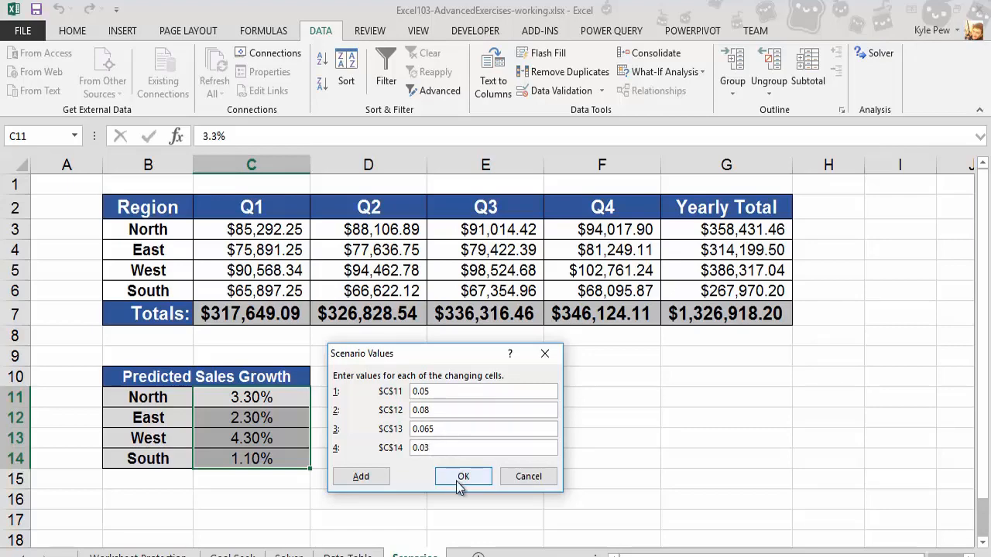
{"action": "left_click", "coordinate": [458, 479]}
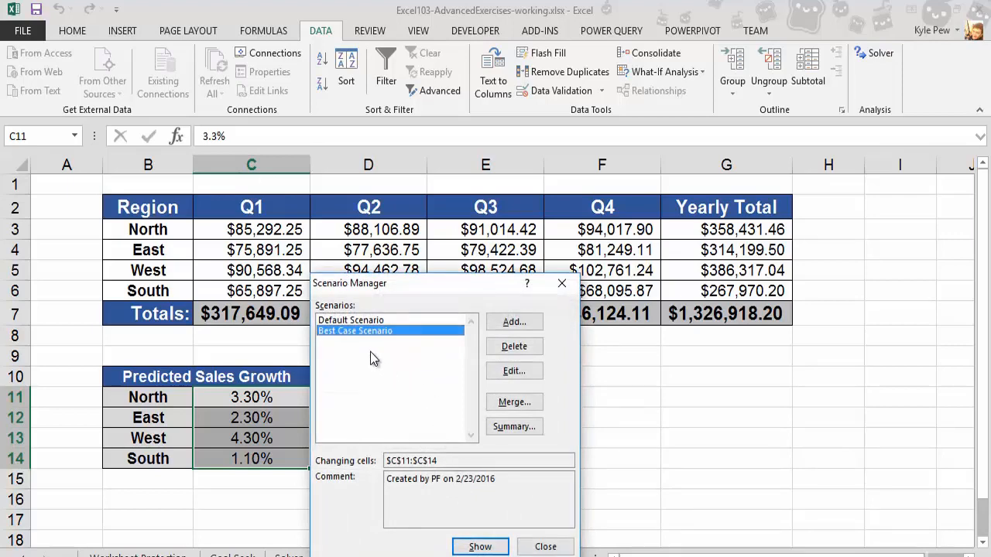
- Add a Worst Case Scenario setting all four regions' growth values to 0.01
{"action": "left_click", "coordinate": [512, 322]}
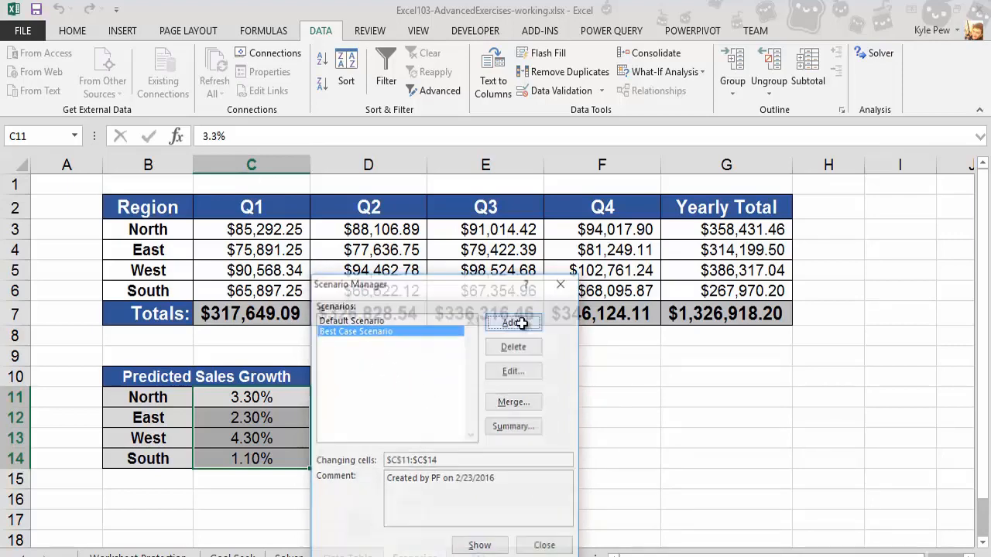
{"action": "type", "text": "Wo"}
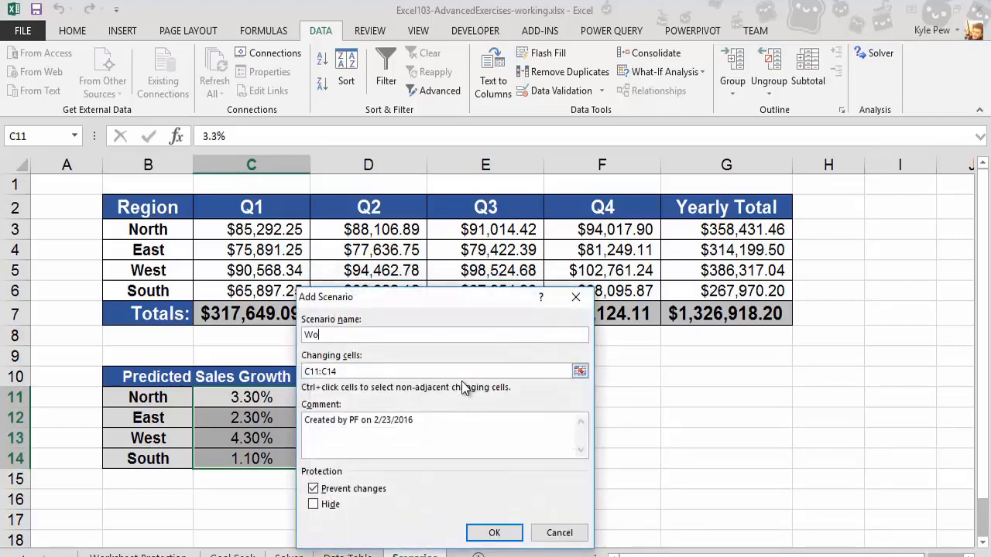
{"action": "type", "text": "rst Case Scenario"}
{"action": "left_click", "coordinate": [493, 533]}
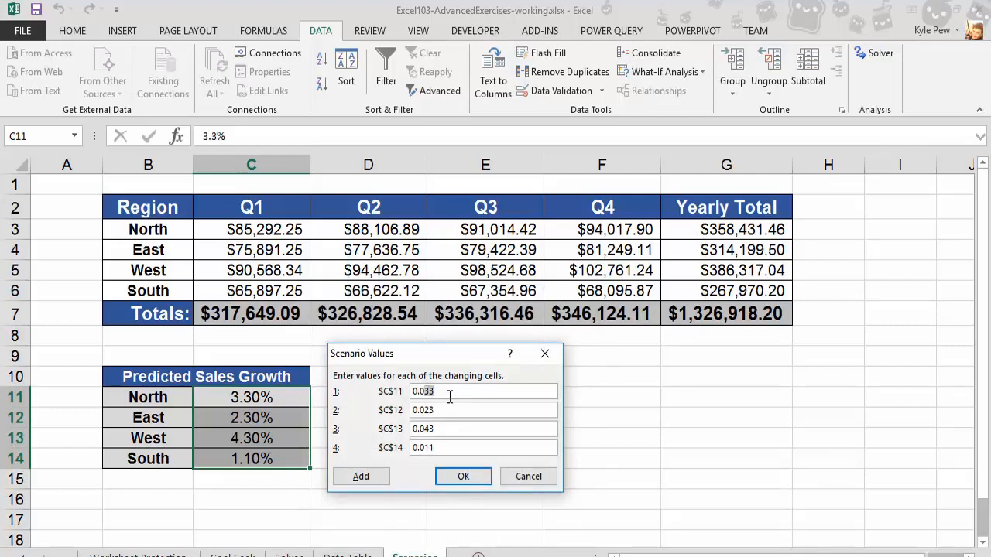
{"action": "type", "text": "1"}
{"action": "key", "text": "Tab"}
{"action": "key", "text": "End"}
{"action": "key", "text": "BackSpace"}
{"action": "key", "text": "BackSpace"}
{"action": "type", "text": "1"}
{"action": "key", "text": "Tab"}
{"action": "key", "text": "End"}
{"action": "key", "text": "BackSpace"}
{"action": "key", "text": "BackSpace"}
{"action": "type", "text": "1"}
{"action": "key", "text": "Tab"}
{"action": "key", "text": "End"}
{"action": "key", "text": "BackSpace"}
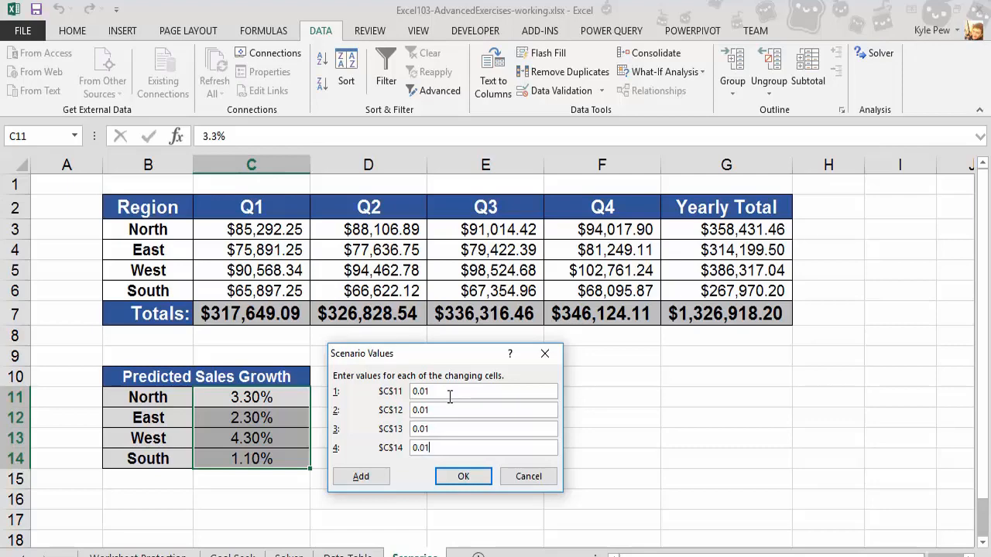
{"action": "left_click", "coordinate": [473, 475]}
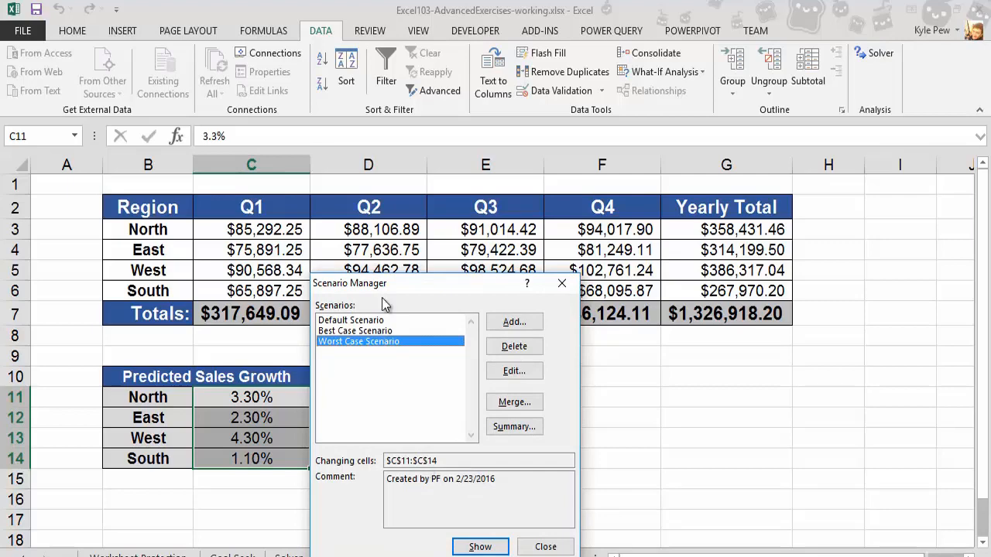
- Show the Best Case Scenario on the worksheet
{"action": "left_click_drag", "start_coordinate": [386, 287], "coordinate": [571, 342]}
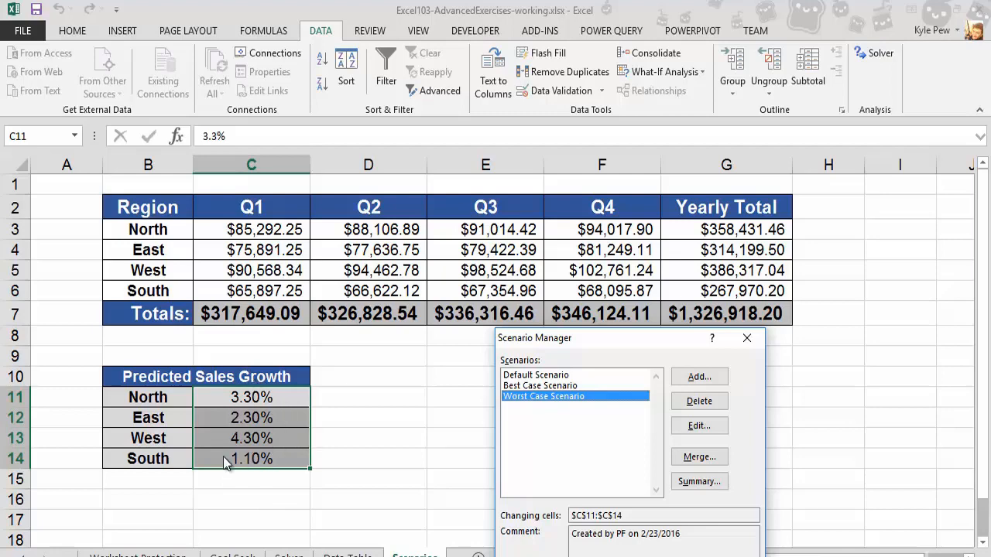
{"action": "left_click_drag", "start_coordinate": [555, 345], "coordinate": [463, 277]}
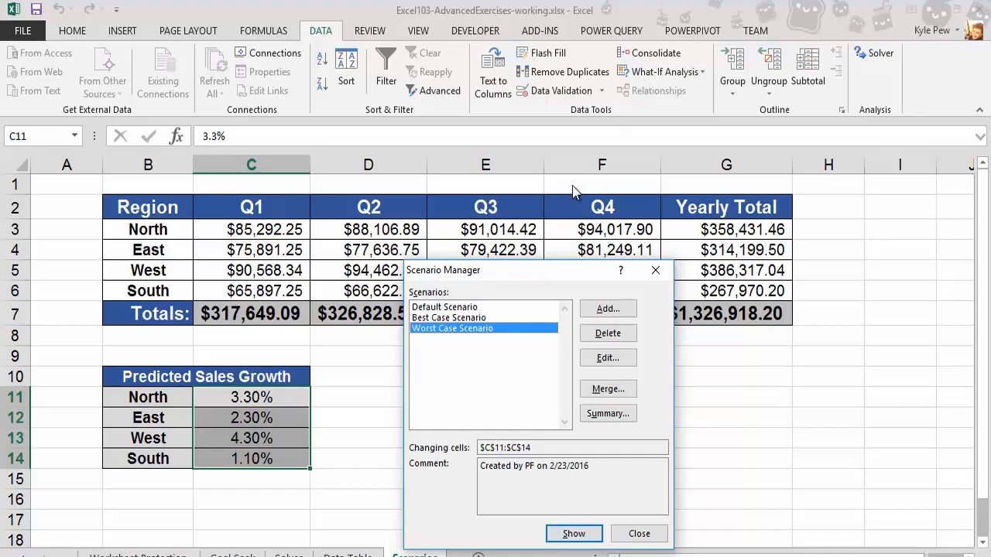
{"action": "left_click", "coordinate": [443, 319]}
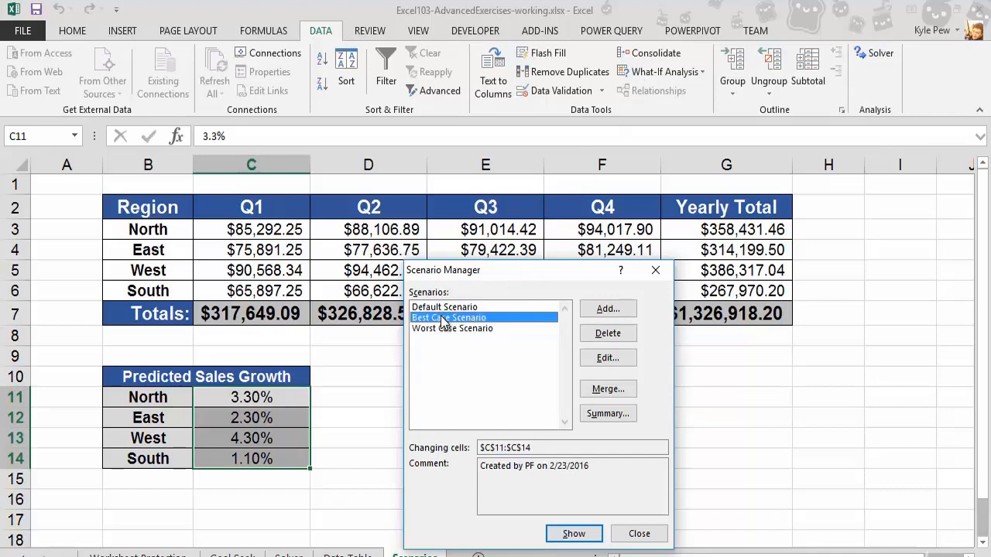
{"action": "left_click", "coordinate": [574, 536]}
{"action": "left_click", "coordinate": [573, 535]}
{"action": "left_click_drag", "start_coordinate": [419, 269], "coordinate": [492, 370]}
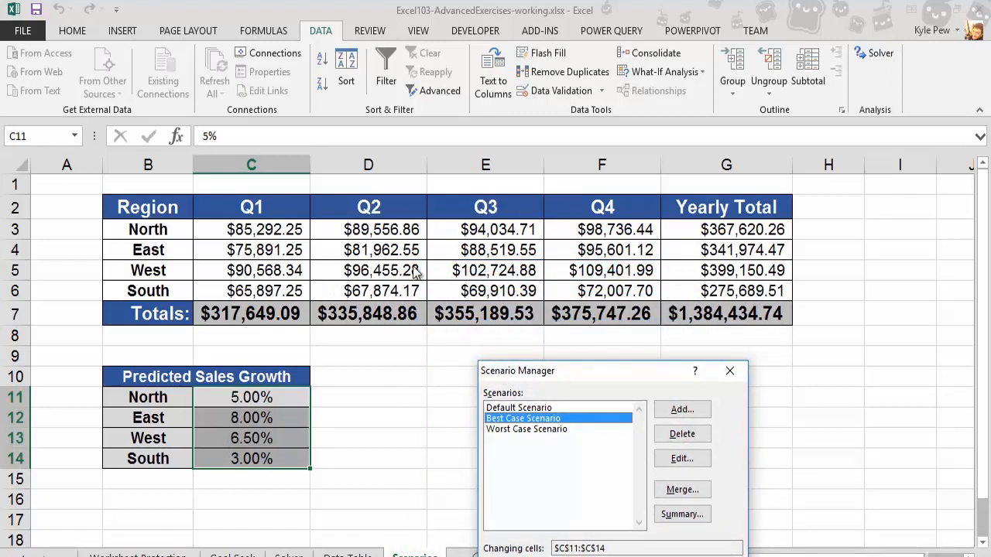
- Show the Worst Case Scenario, then switch the worksheet back to the Default Scenario
{"action": "left_click", "coordinate": [523, 430]}
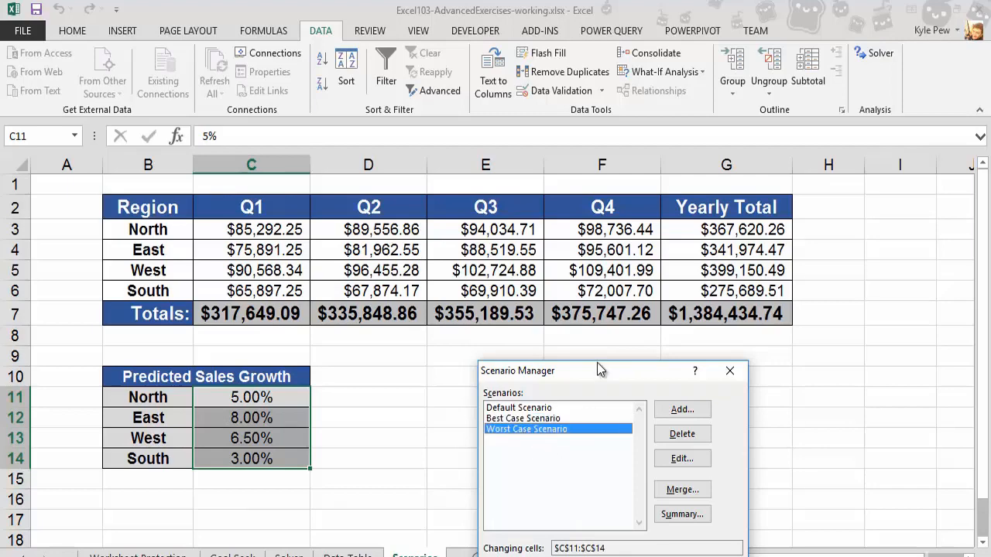
{"action": "left_click_drag", "start_coordinate": [597, 362], "coordinate": [671, 260]}
{"action": "left_click", "coordinate": [722, 531]}
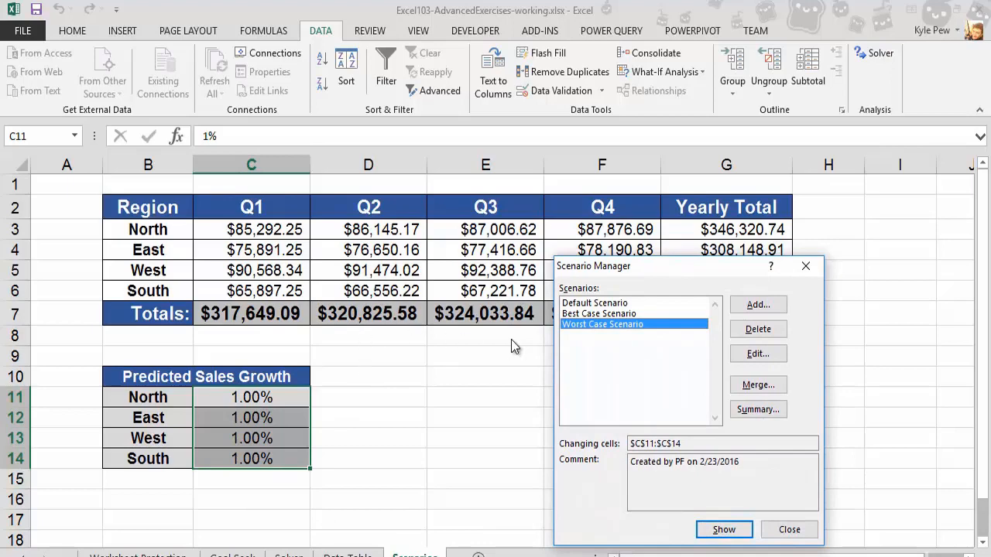
{"action": "left_click", "coordinate": [572, 304]}
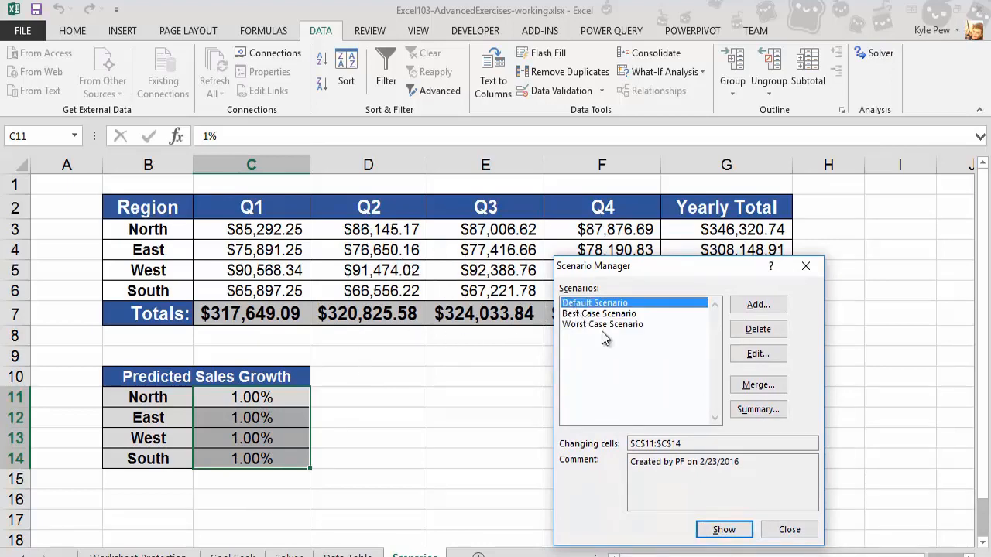
{"action": "left_click", "coordinate": [732, 531]}
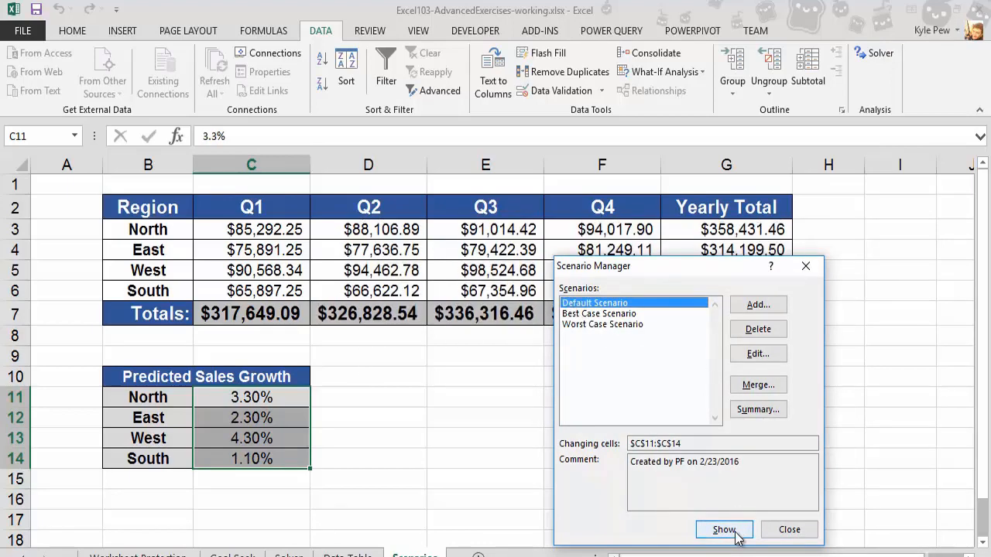